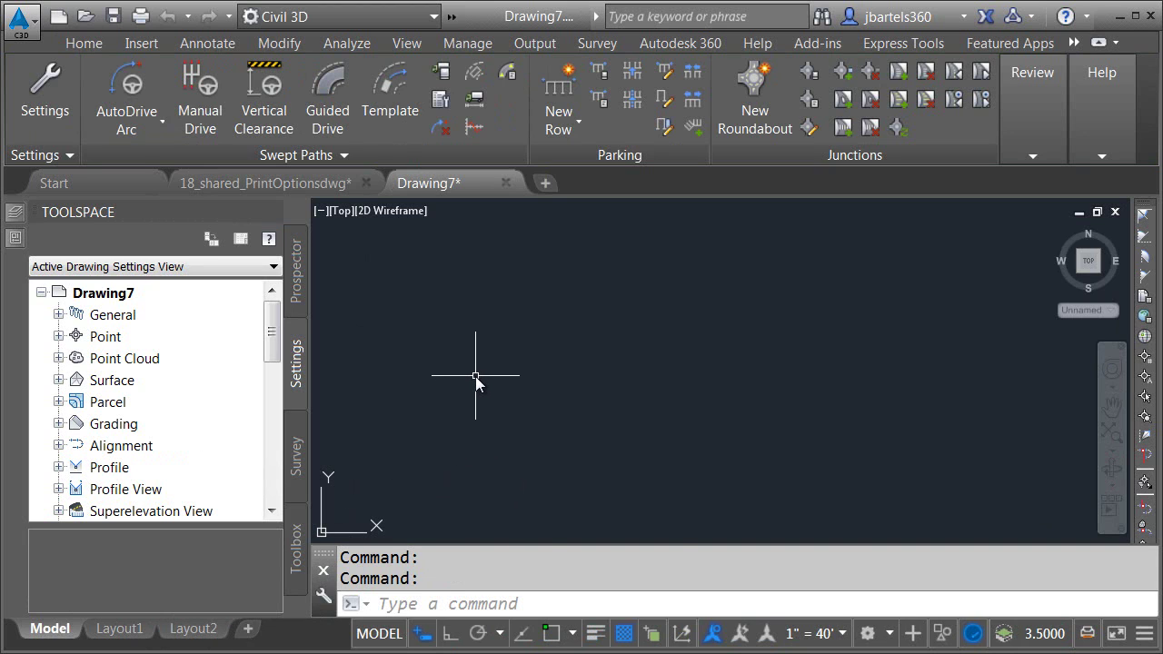
# - Use DesignCenter to add the 11x17 layout from the $NYSDOT (Imperial).dwt template to Drawing7
pyautogui.hotkey('ctrl', '2')
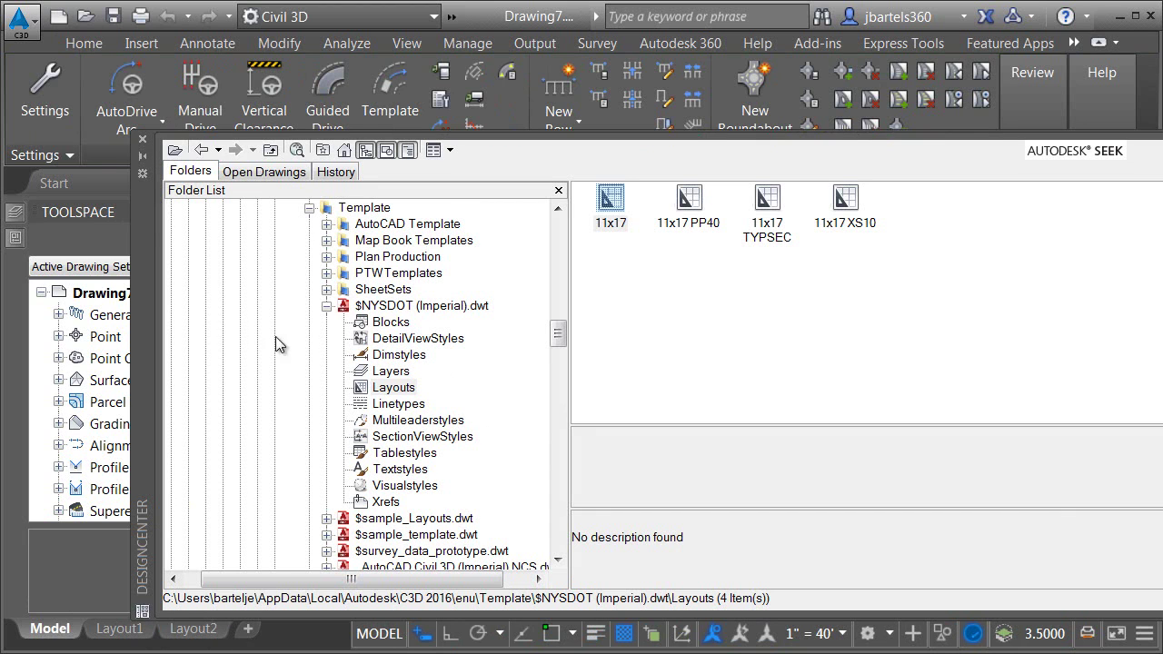
pyautogui.moveTo(148, 284); pyautogui.dragTo(68, 269)
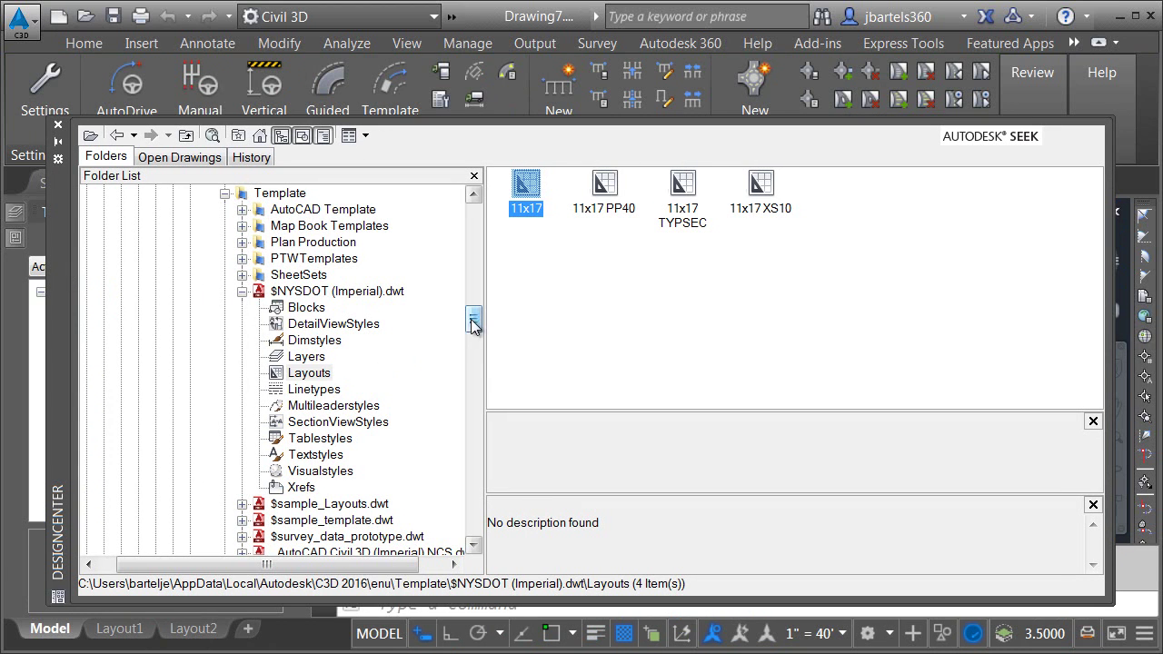
pyautogui.scroll(1, 474, 322)
pyautogui.moveTo(474, 323)
pyautogui.mouseDown()
pyautogui.moveTo(474, 296)
pyautogui.moveTo(473, 318)
pyautogui.mouseUp()
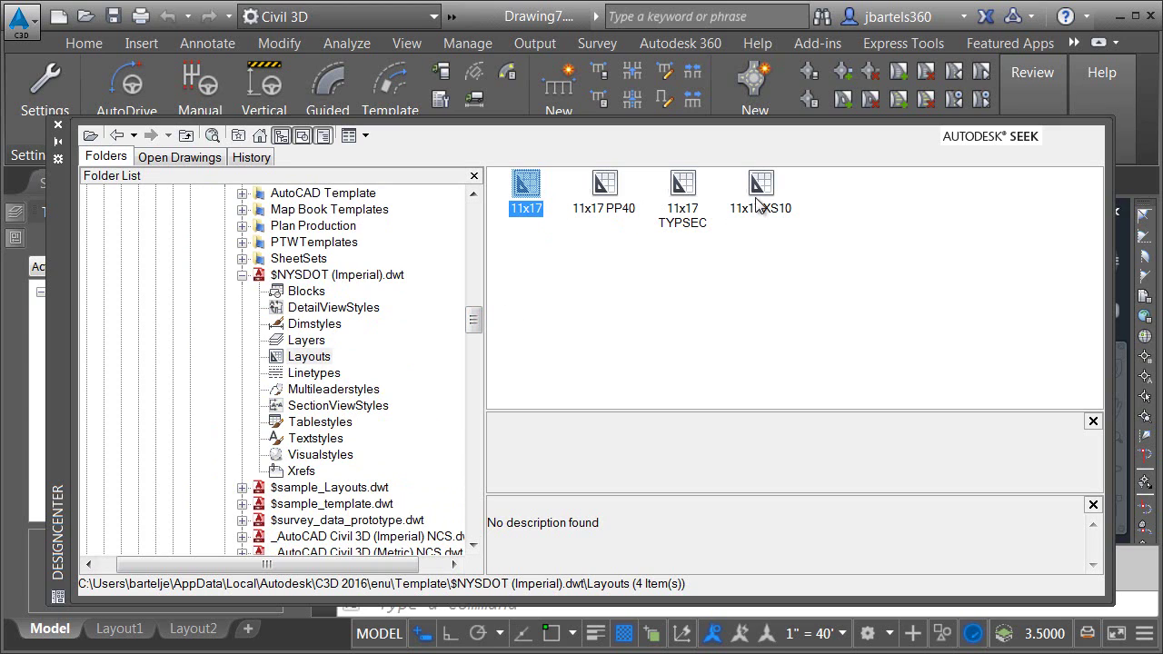
pyautogui.rightClick(536, 208)
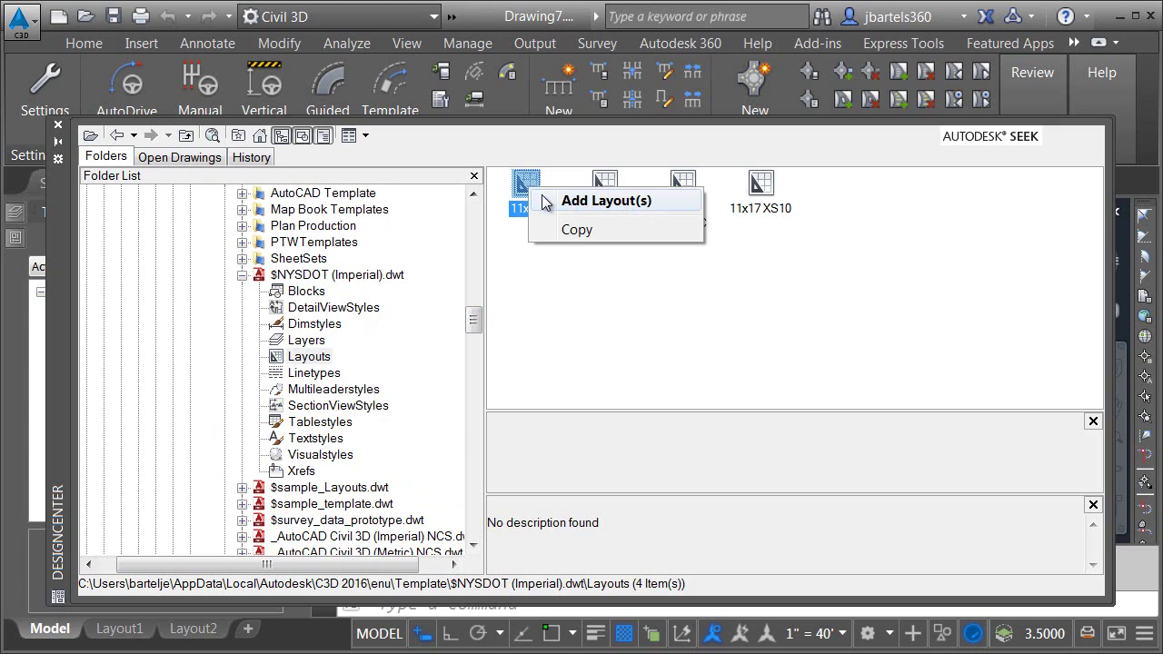
pyautogui.click(572, 202)
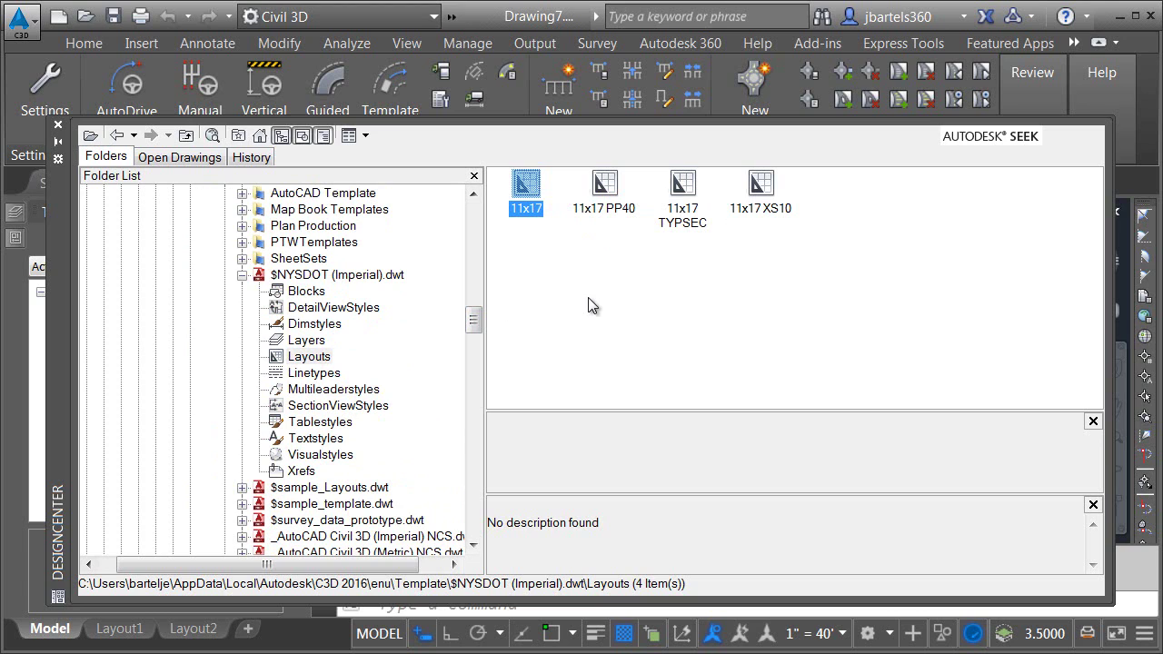
# - Close DesignCenter, switch to the 11x17 layout tab, and close Drawing7 without saving
pyautogui.click(57, 124)
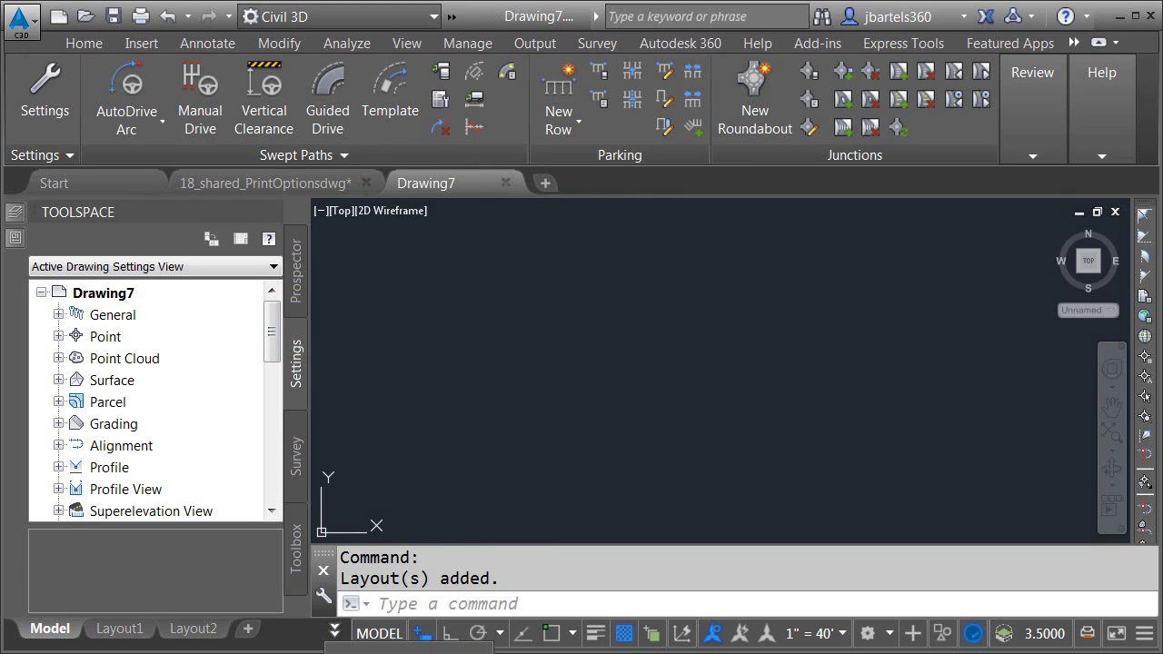
pyautogui.click(379, 633)
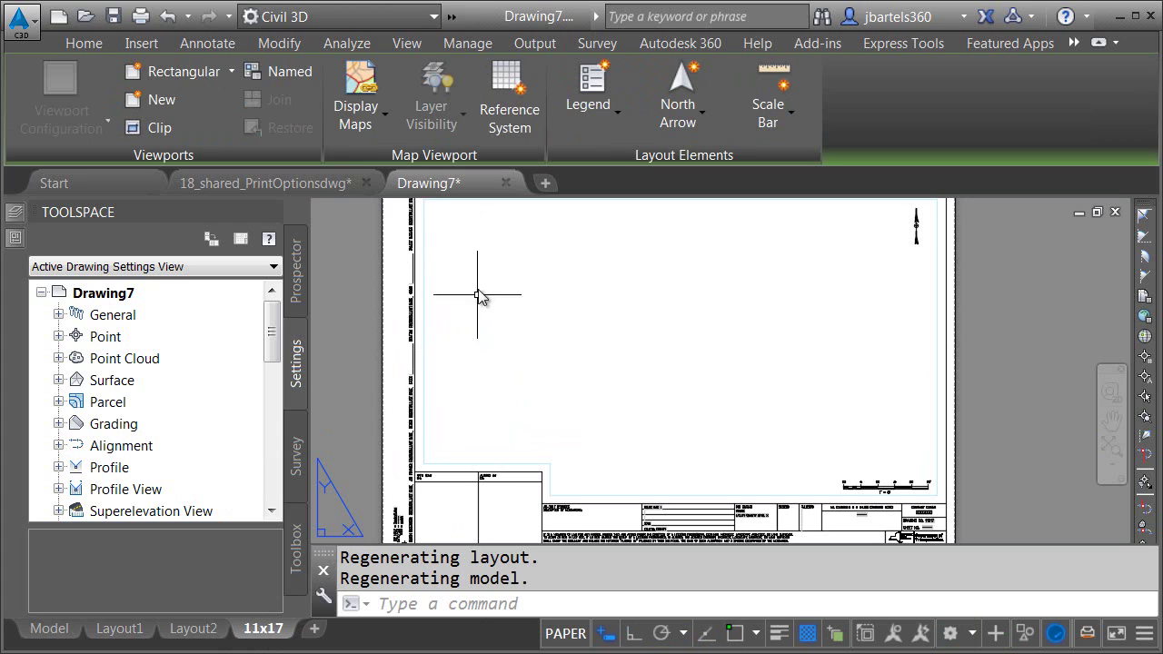
pyautogui.click(507, 184)
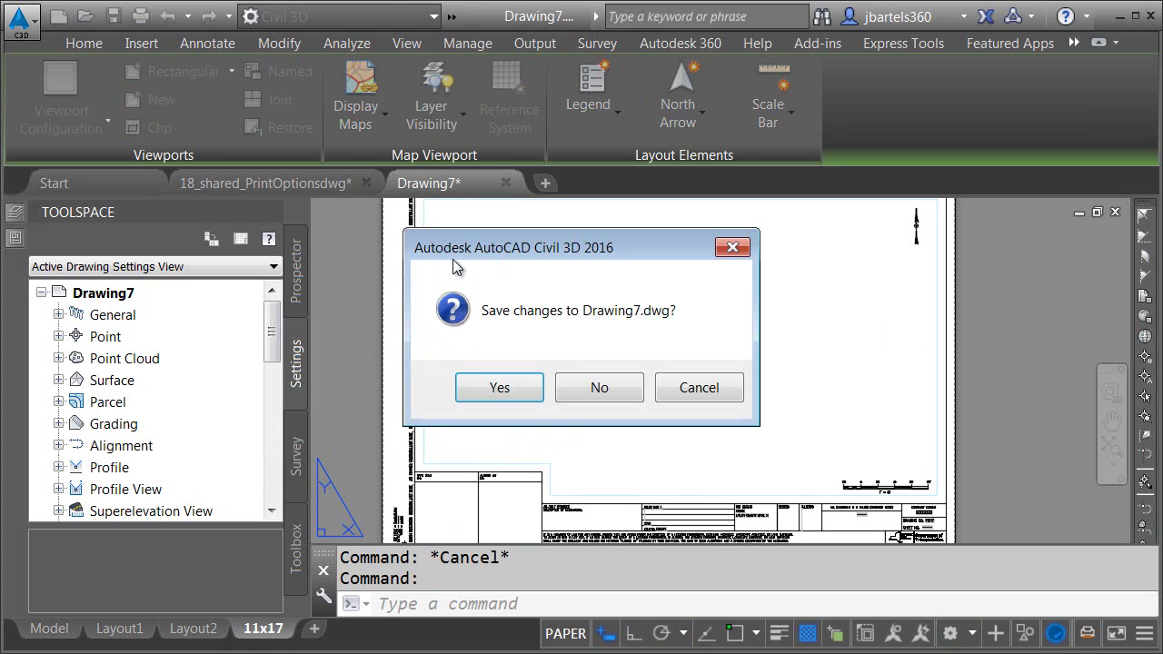
pyautogui.click(604, 387)
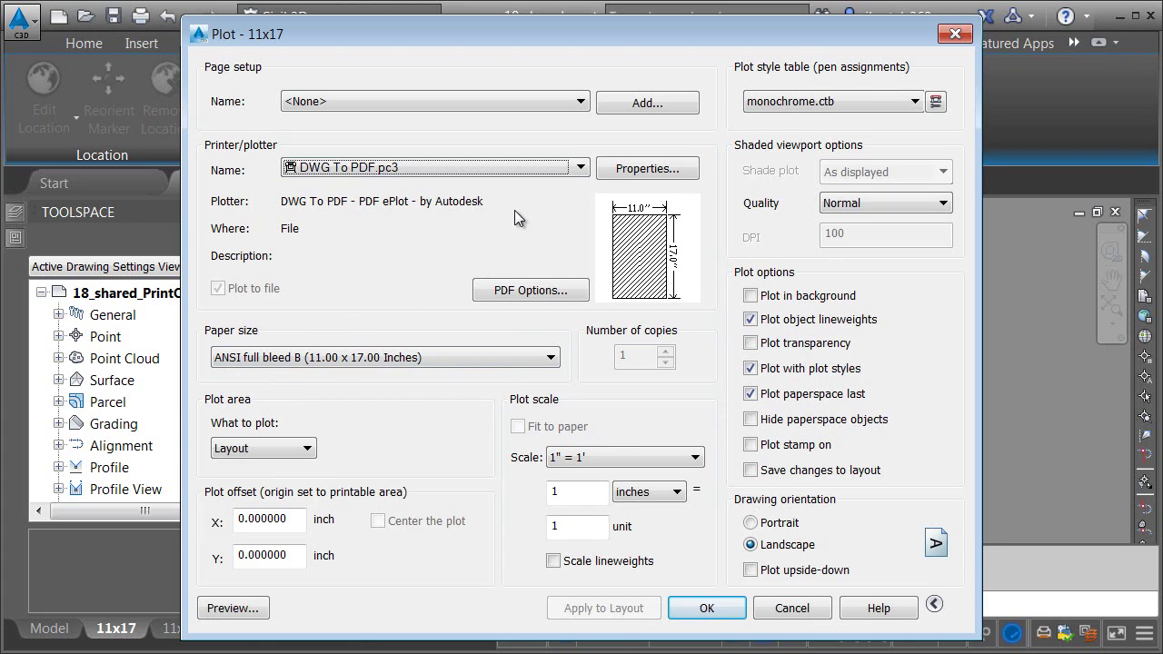
# - Set the plotter to HP Designjet Z6600 with D (portrait) paper
pyautogui.click(520, 168)
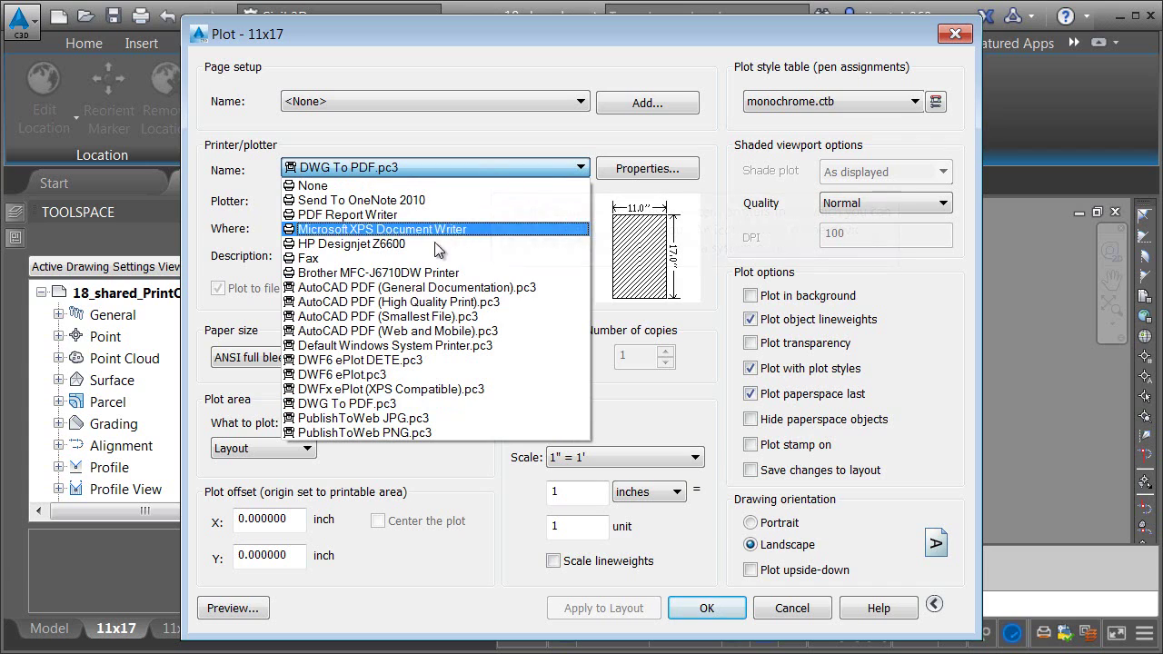
pyautogui.click(374, 243)
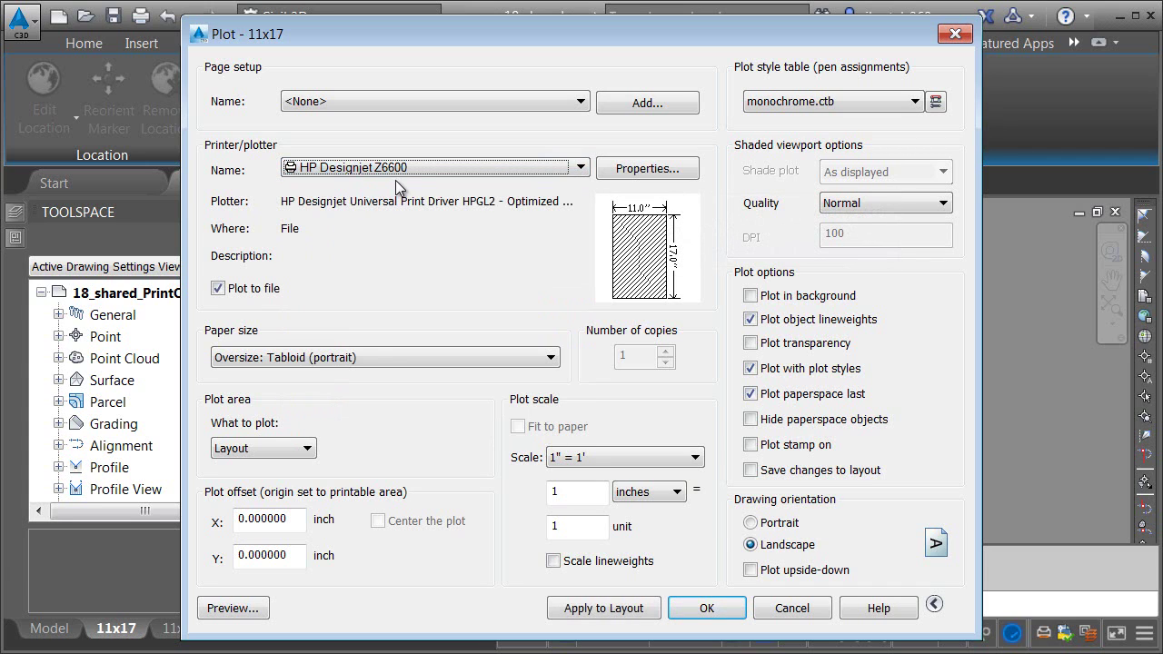
pyautogui.click(378, 359)
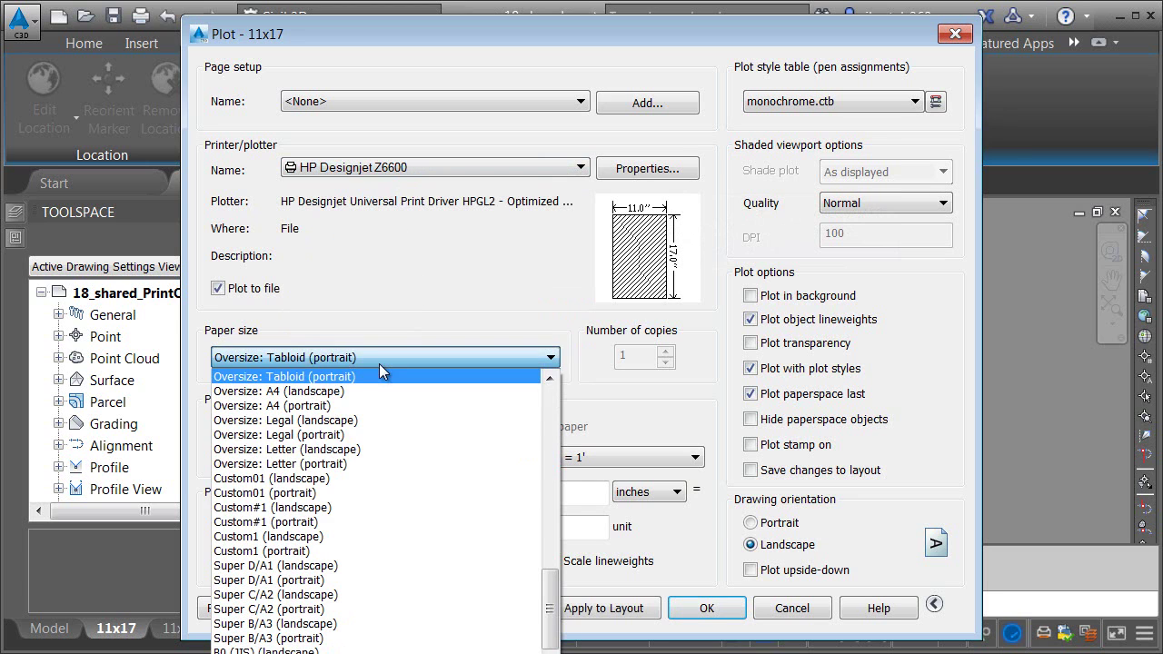
pyautogui.moveTo(550, 581); pyautogui.dragTo(551, 653)
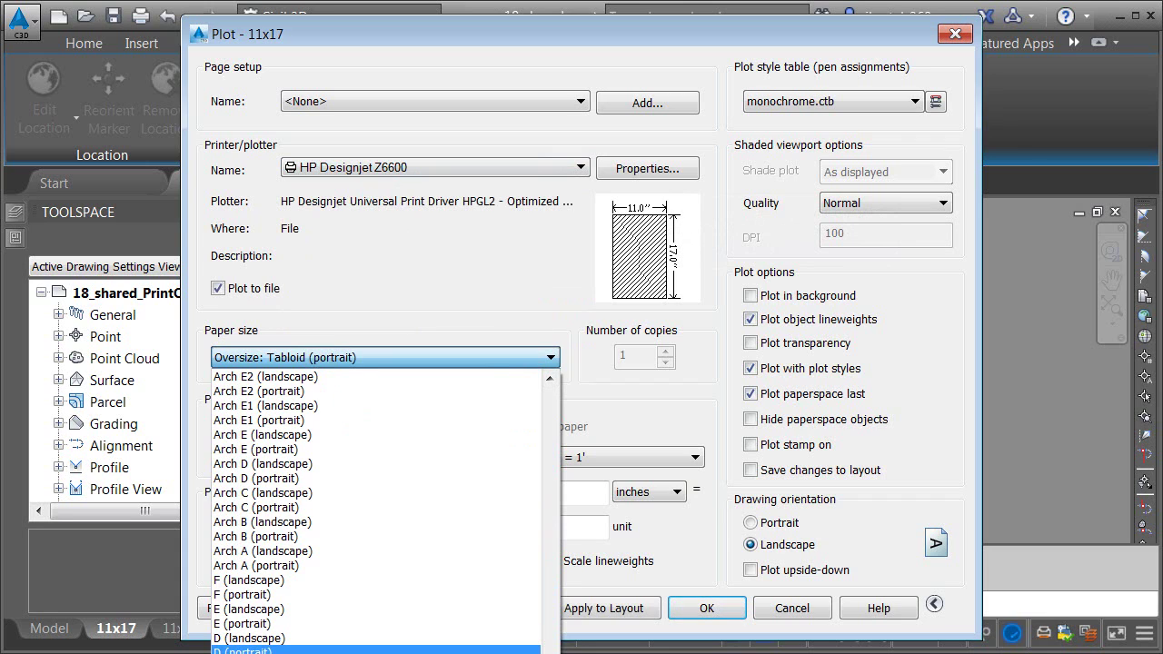
pyautogui.click(254, 650)
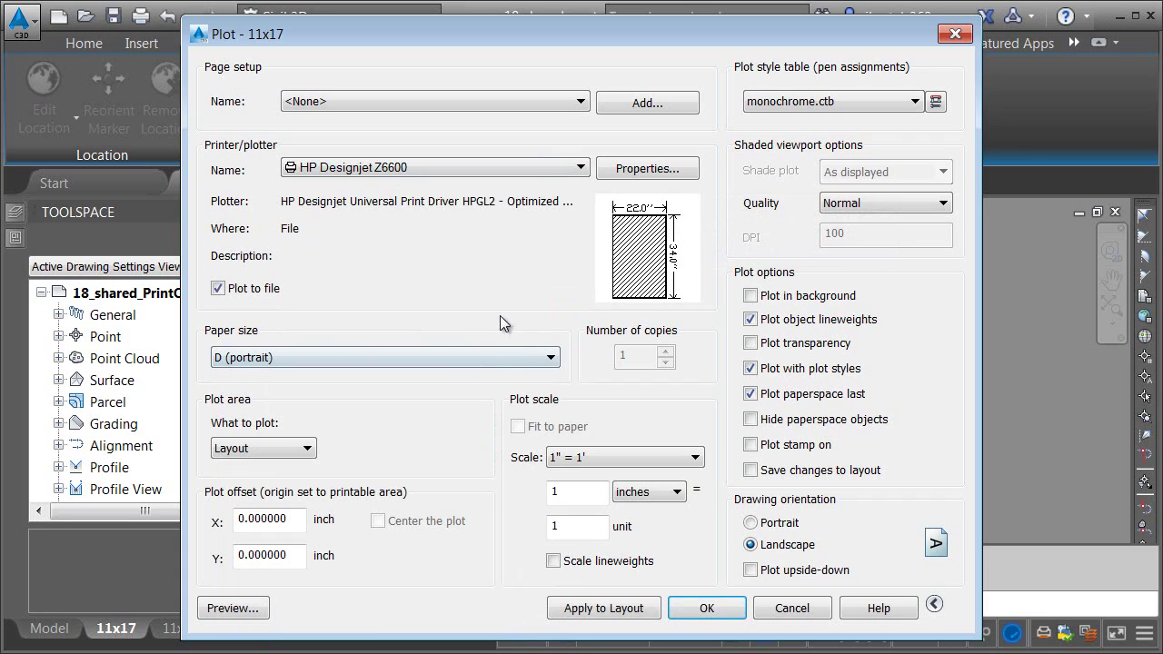
# - Plot a Window snapped to the sheet's lower-left and upper-right corner endpoints
pyautogui.click(307, 449)
pyautogui.click(245, 512)
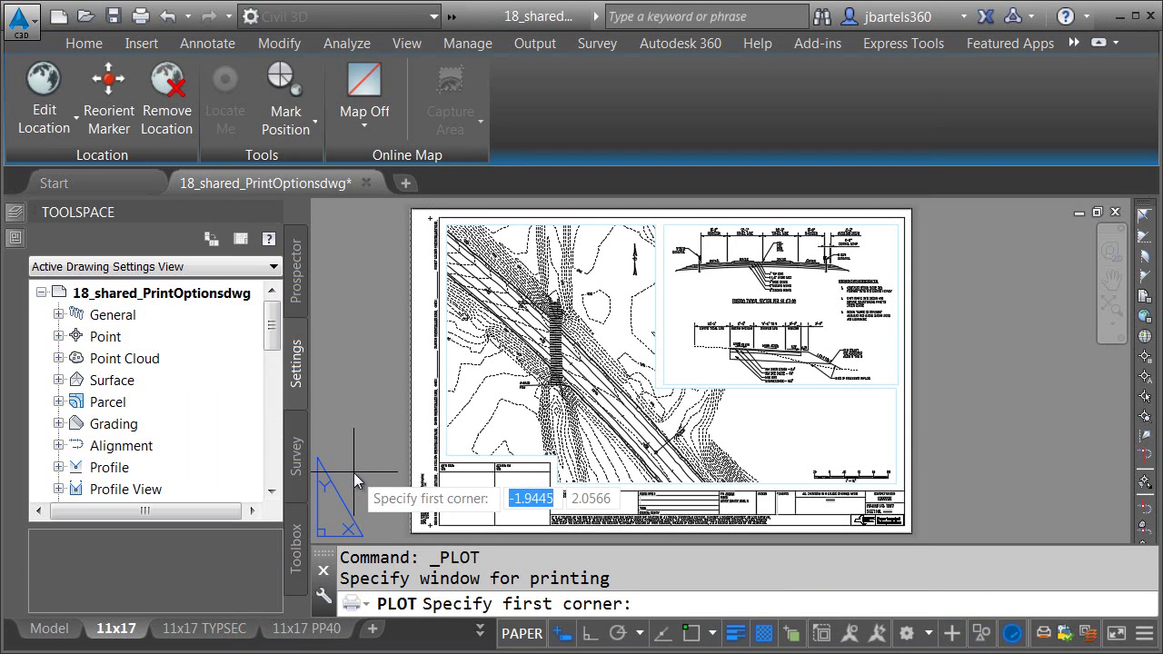
pyautogui.keyDown('shift'); pyautogui.rightClick(391, 531); pyautogui.keyUp('shift')
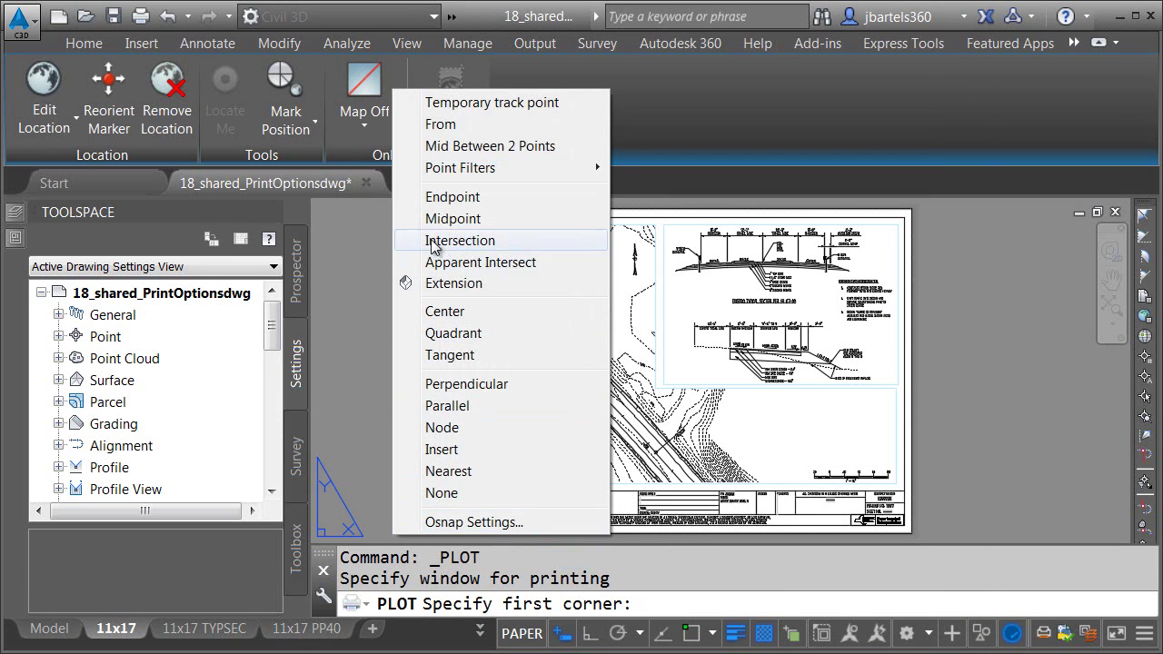
pyautogui.click(452, 197)
pyautogui.click(413, 532)
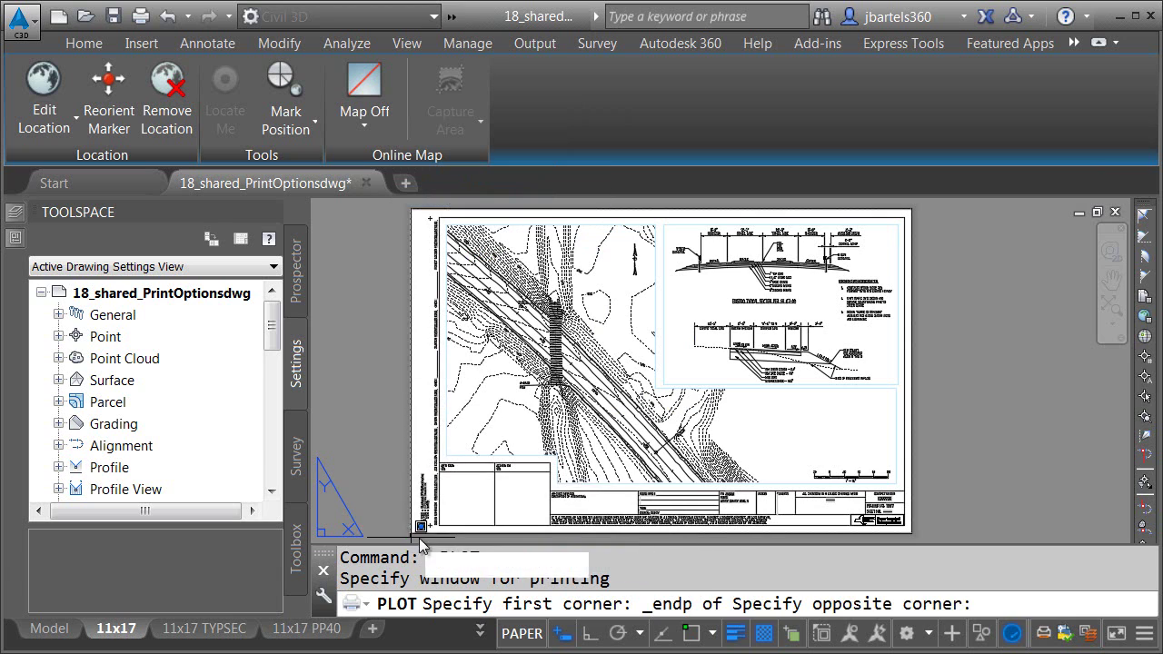
pyautogui.keyDown('shift'); pyautogui.rightClick(859, 273); pyautogui.keyUp('shift')
pyautogui.click(914, 381)
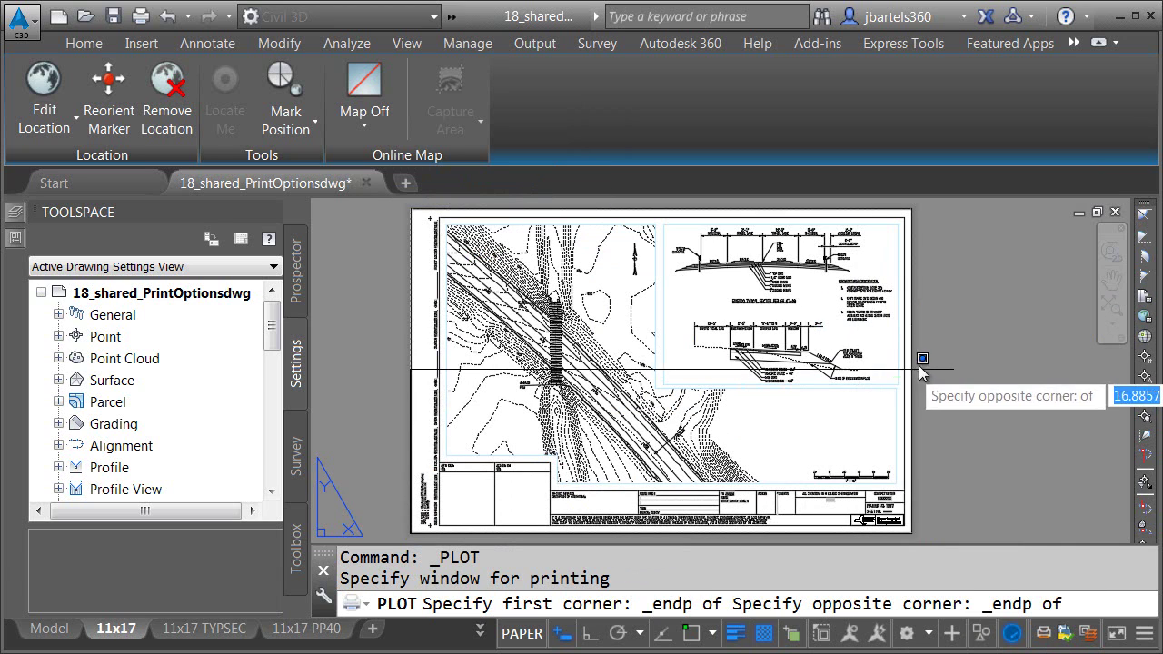
pyautogui.click(910, 212)
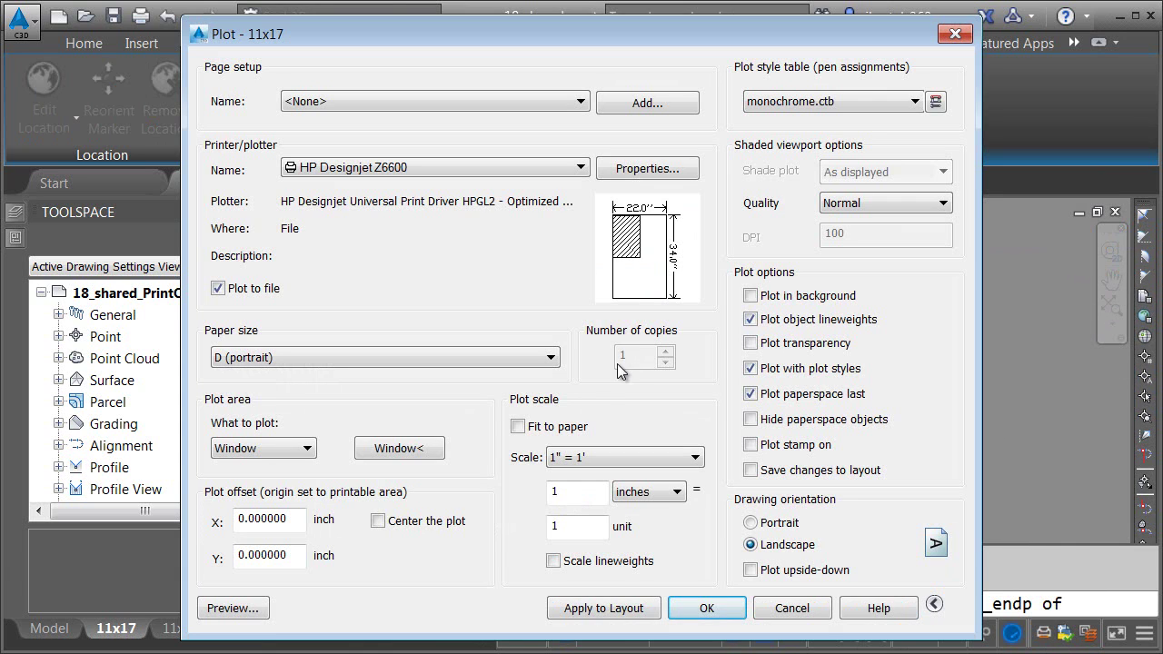
# - Center the plot on the paper and set the scale to 2 inches = 1 unit
pyautogui.click(405, 524)
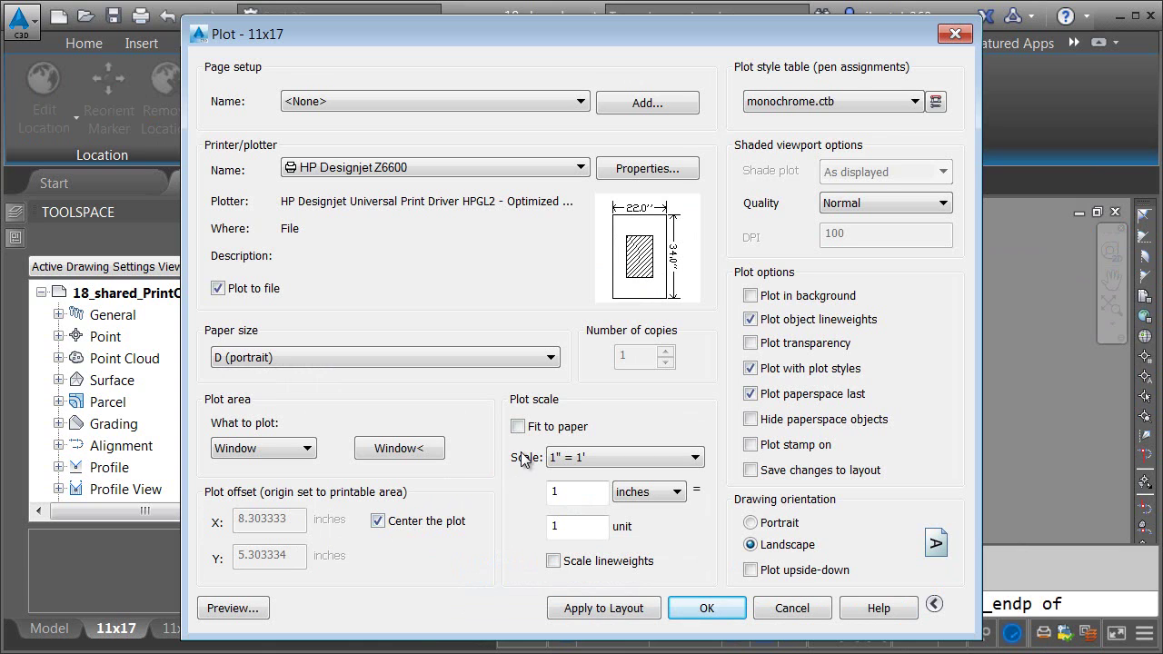
pyautogui.doubleClick(554, 493)
pyautogui.write('2')
pyautogui.click(568, 526)
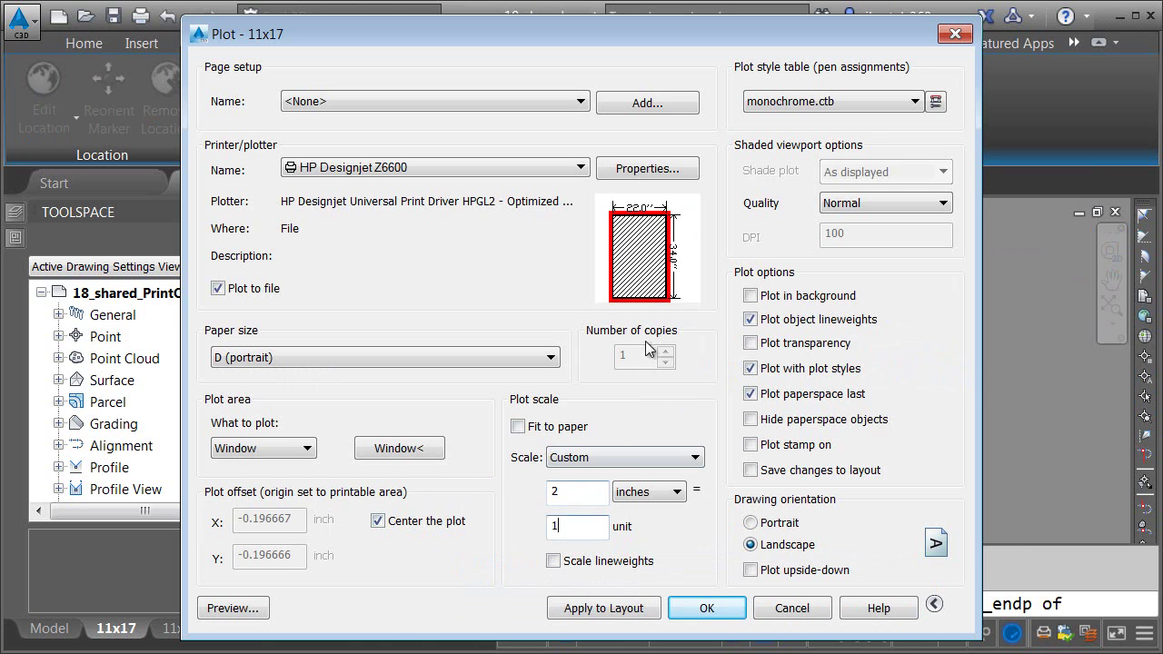
pyautogui.click(270, 607)
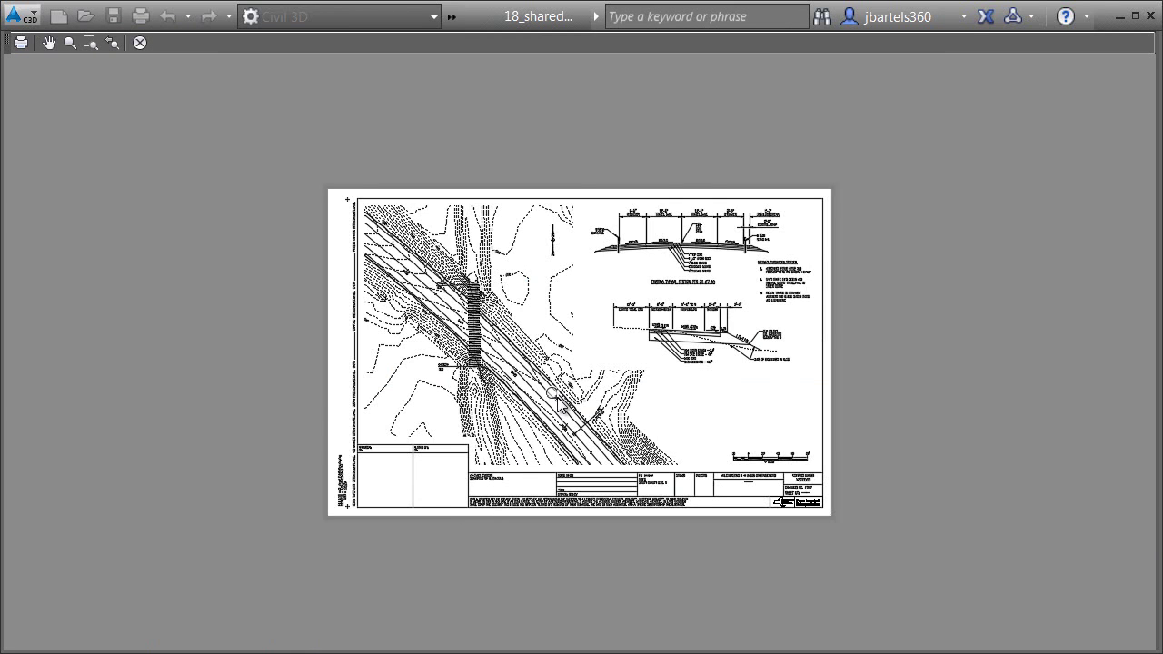
pyautogui.scroll(3, 551, 400)
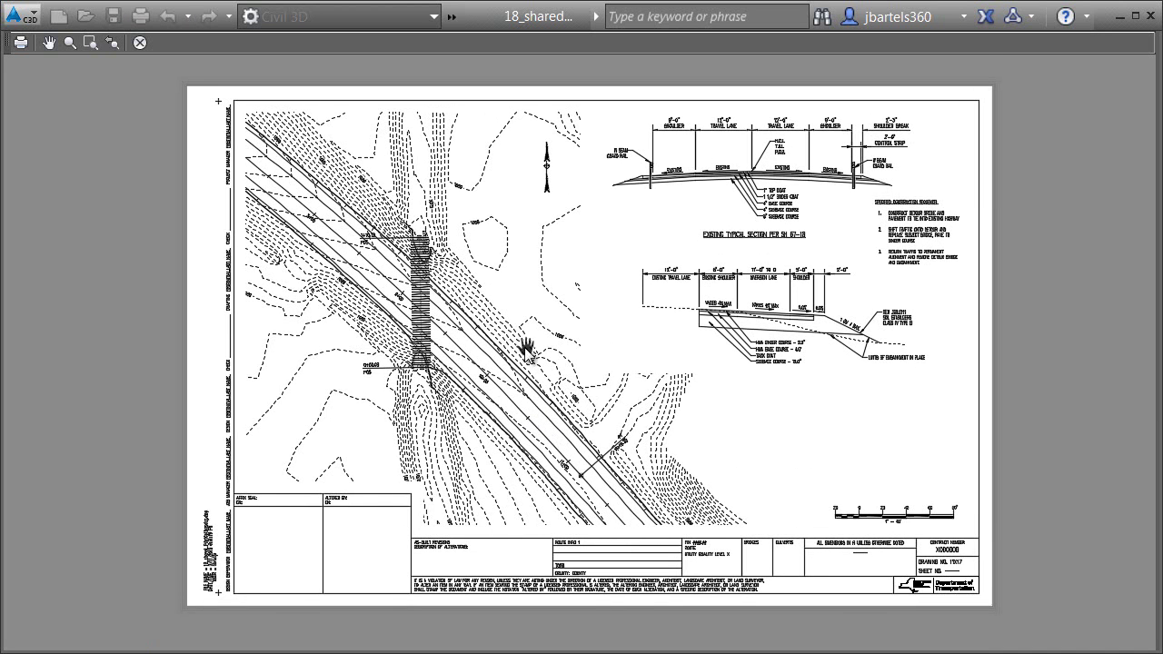
pyautogui.click(140, 42)
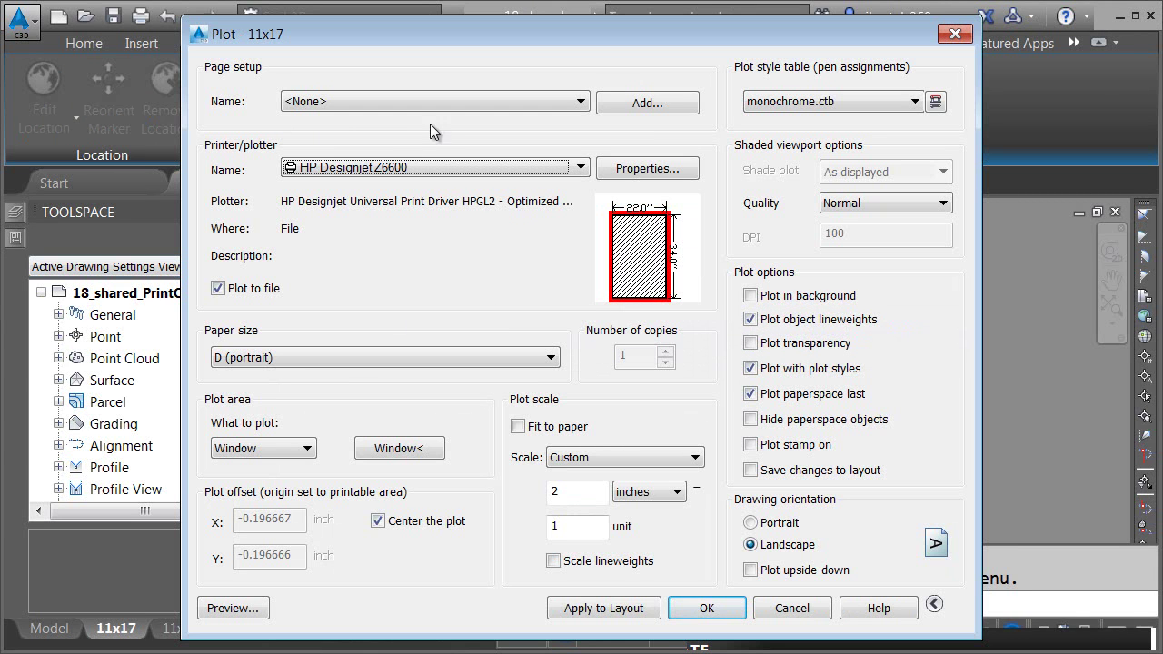
# - Save the current plot settings as the page setup '22x34 HP plotter'
pyautogui.click(630, 102)
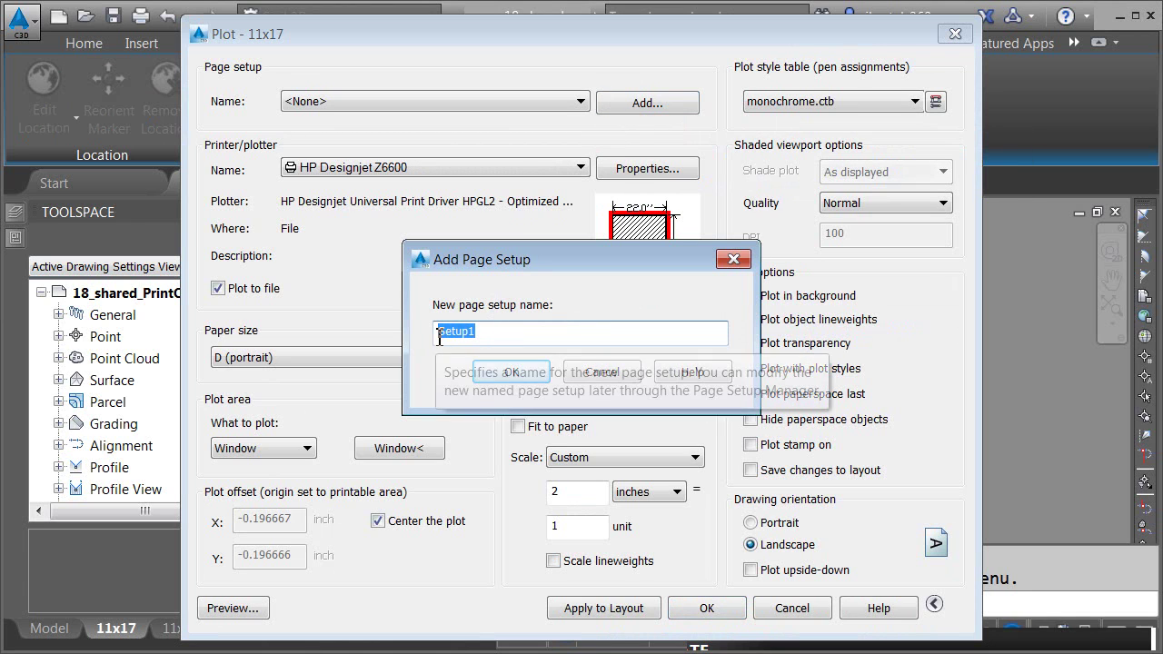
pyautogui.write('22x34 HP plotter')
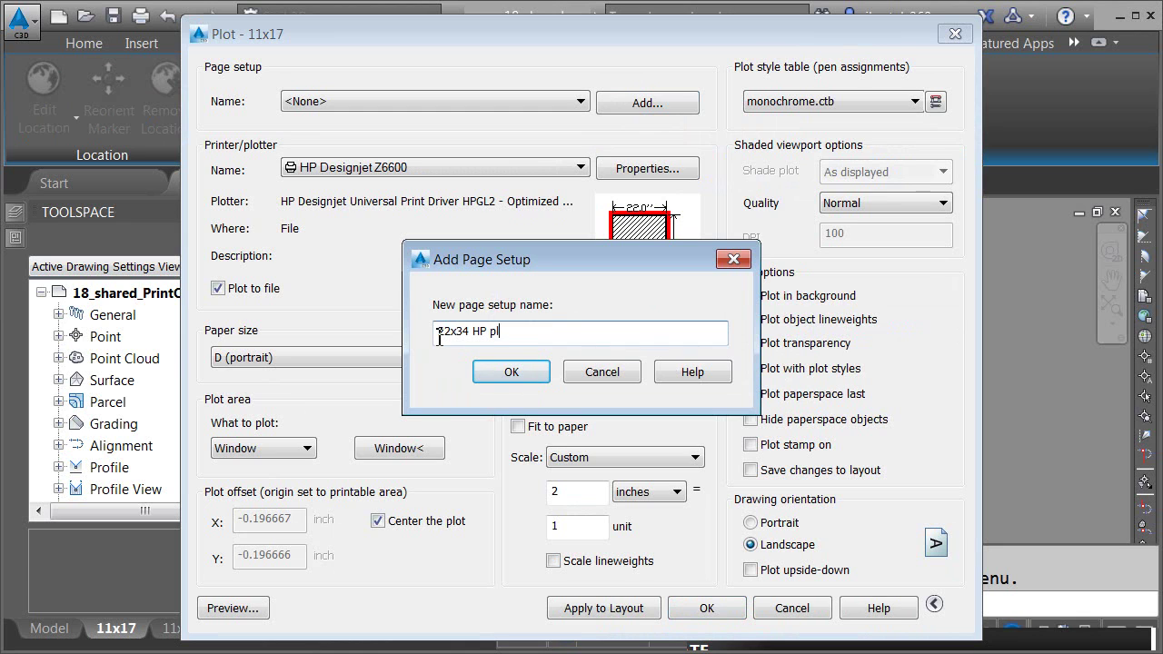
pyautogui.click(518, 374)
# - Plot to a .plt file under the suggested name and dismiss the completion notice
pyautogui.click(707, 600)
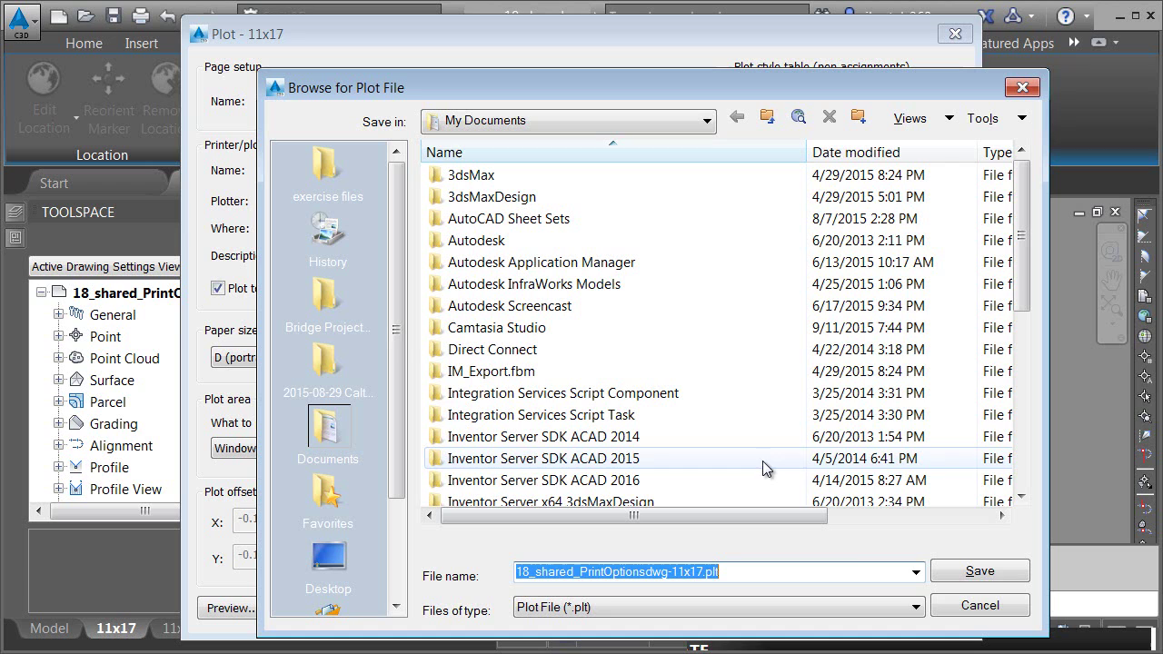
pyautogui.click(942, 571)
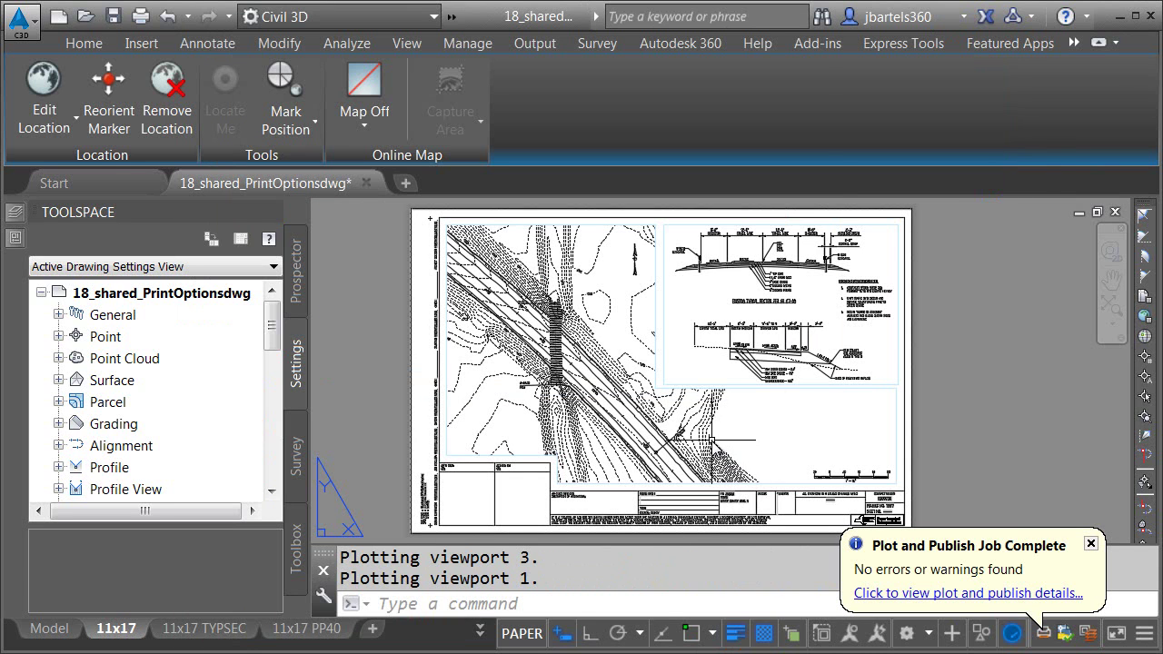
pyautogui.click(1091, 544)
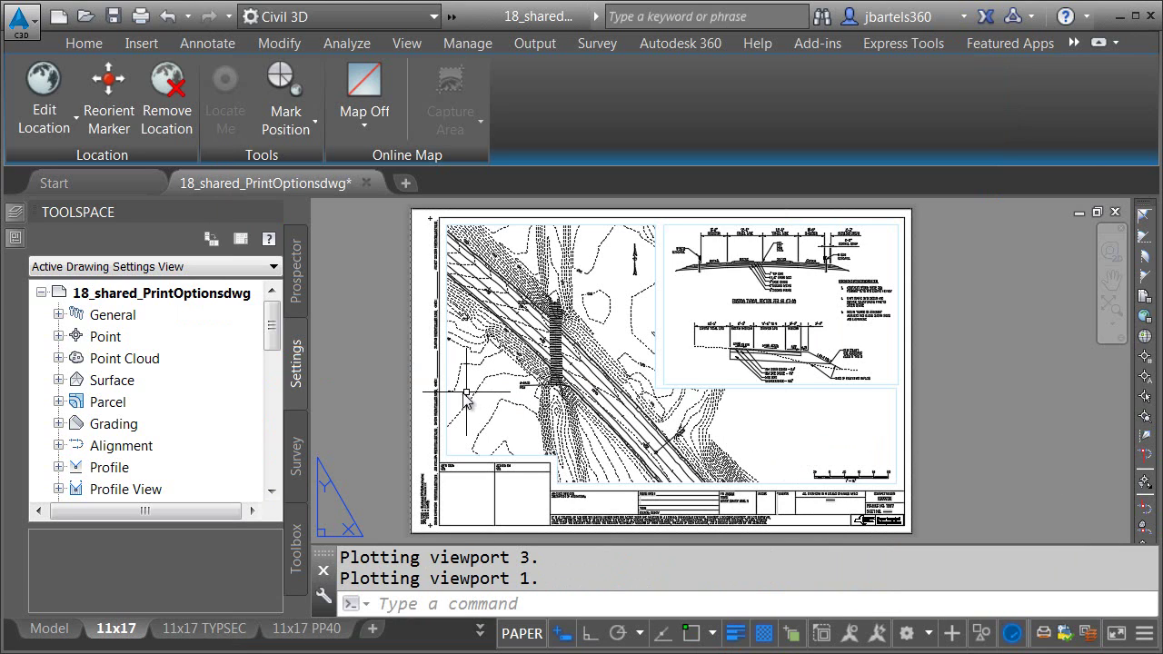
pyautogui.click(140, 16)
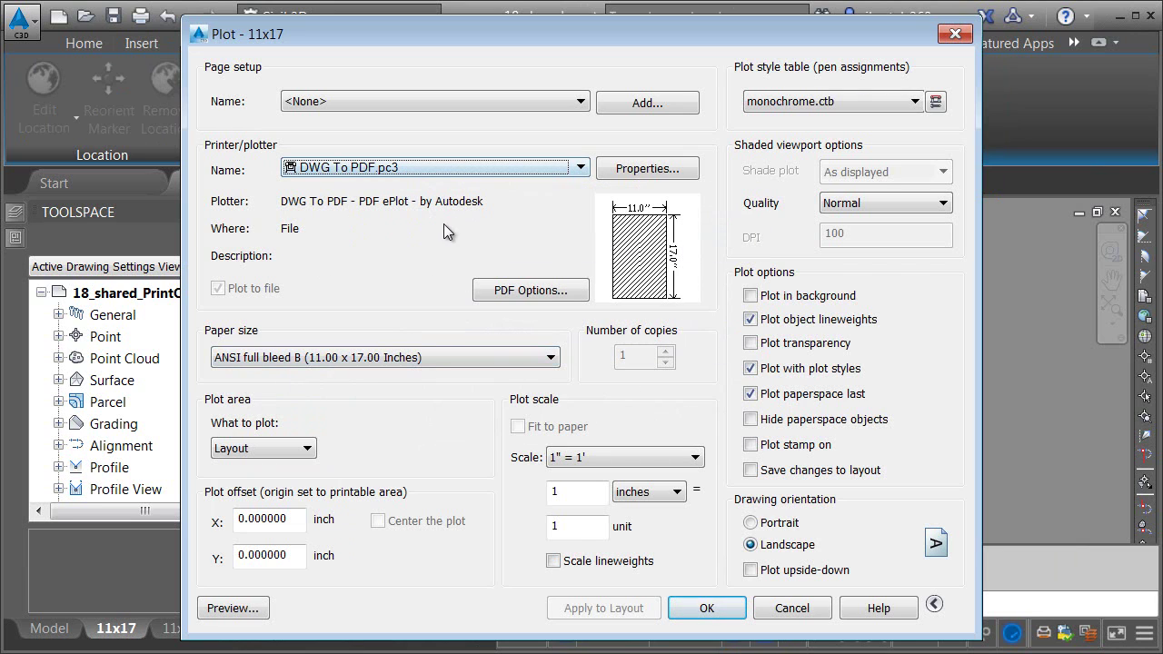
pyautogui.click(548, 103)
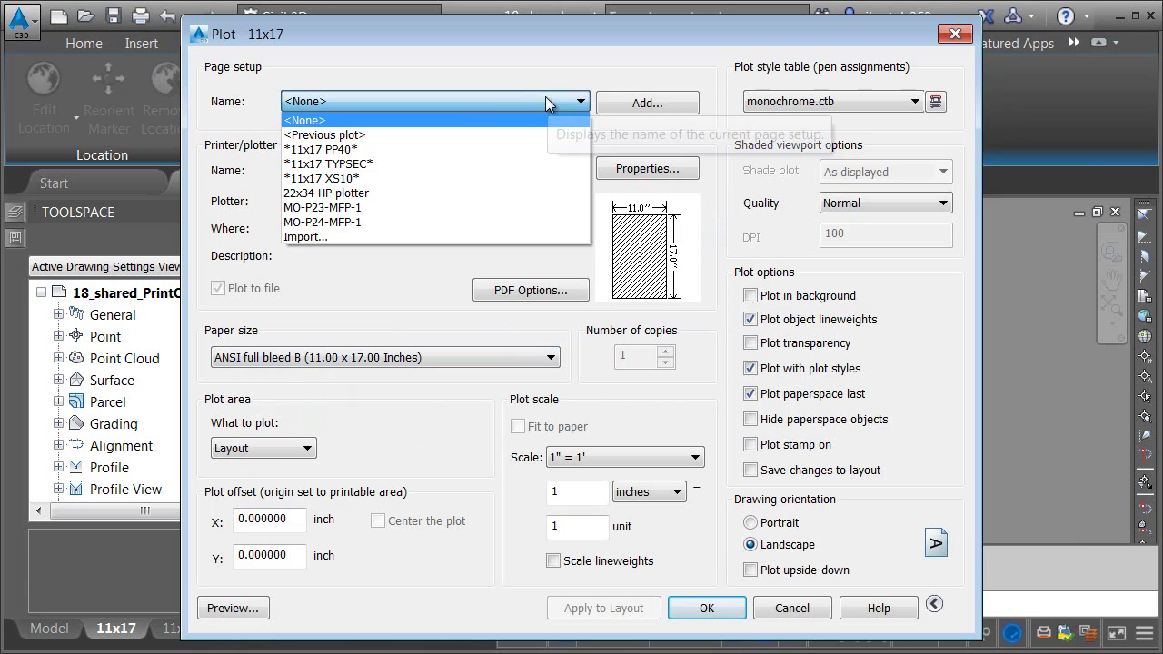
pyautogui.click(370, 195)
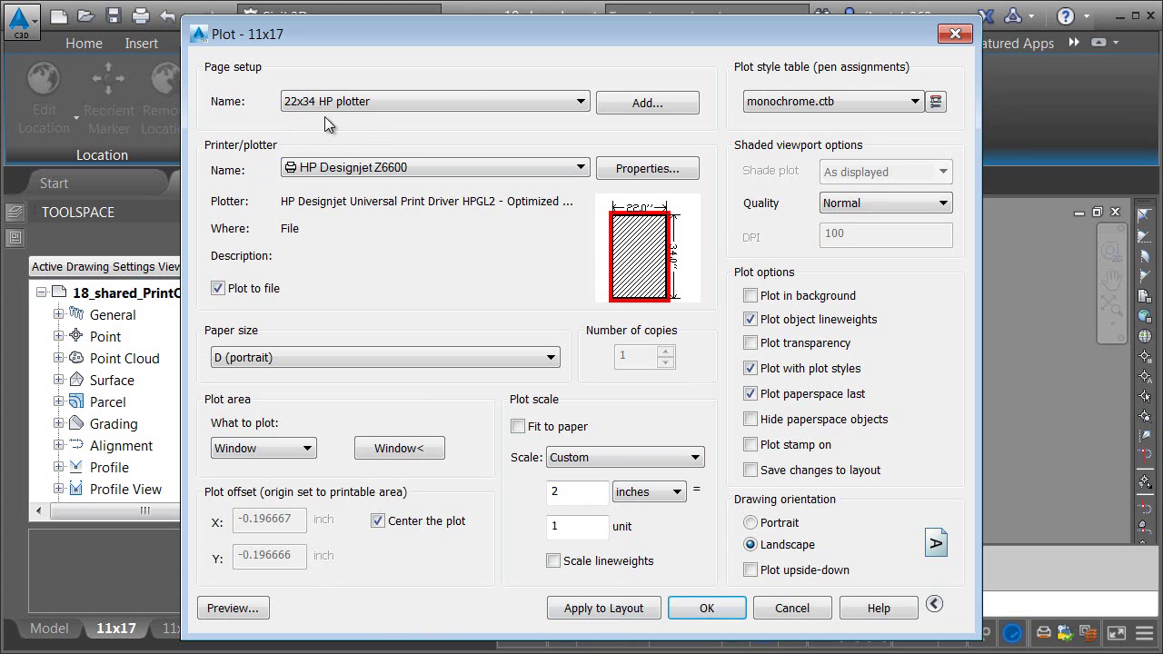
pyautogui.click(954, 36)
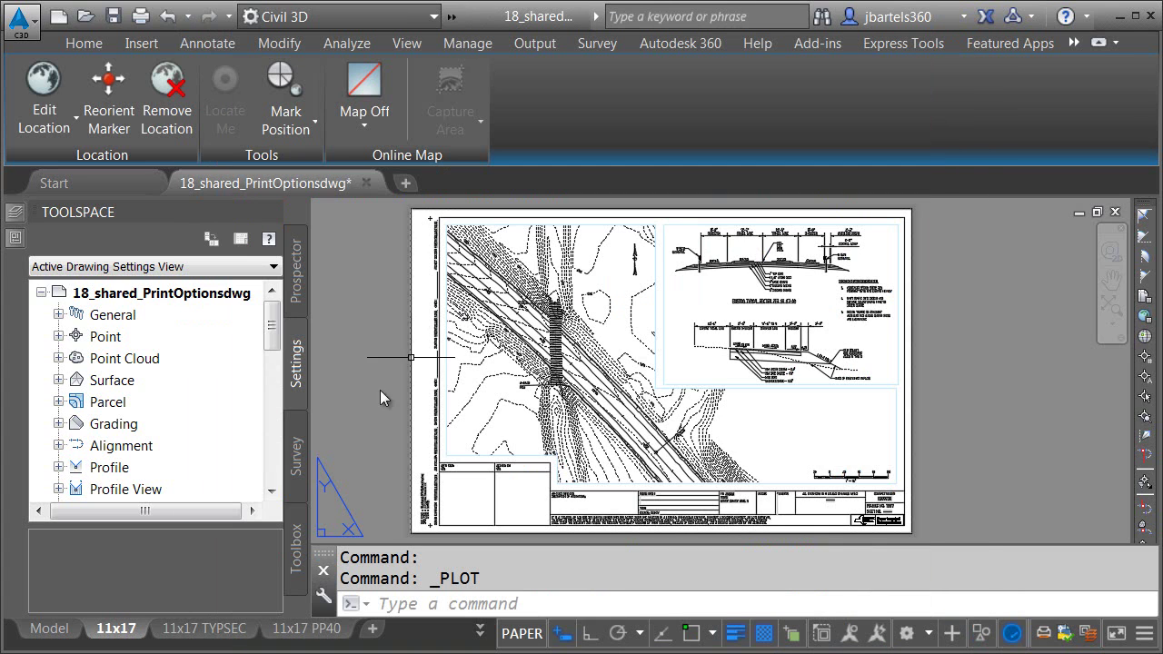
pyautogui.rightClick(132, 634)
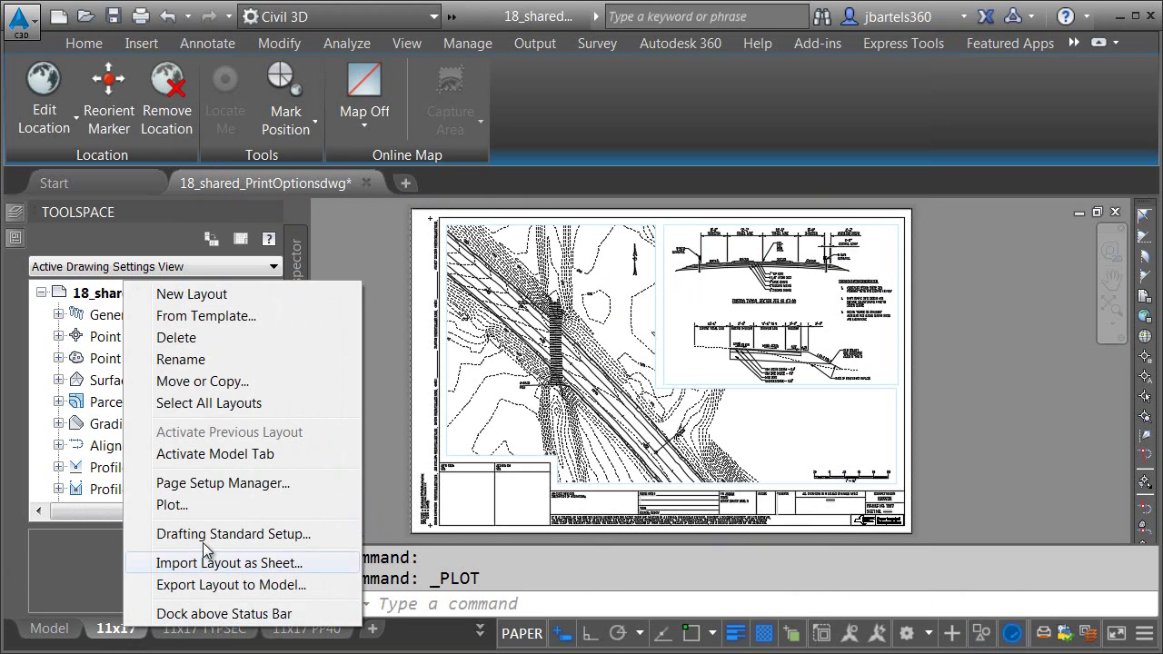
pyautogui.click(232, 485)
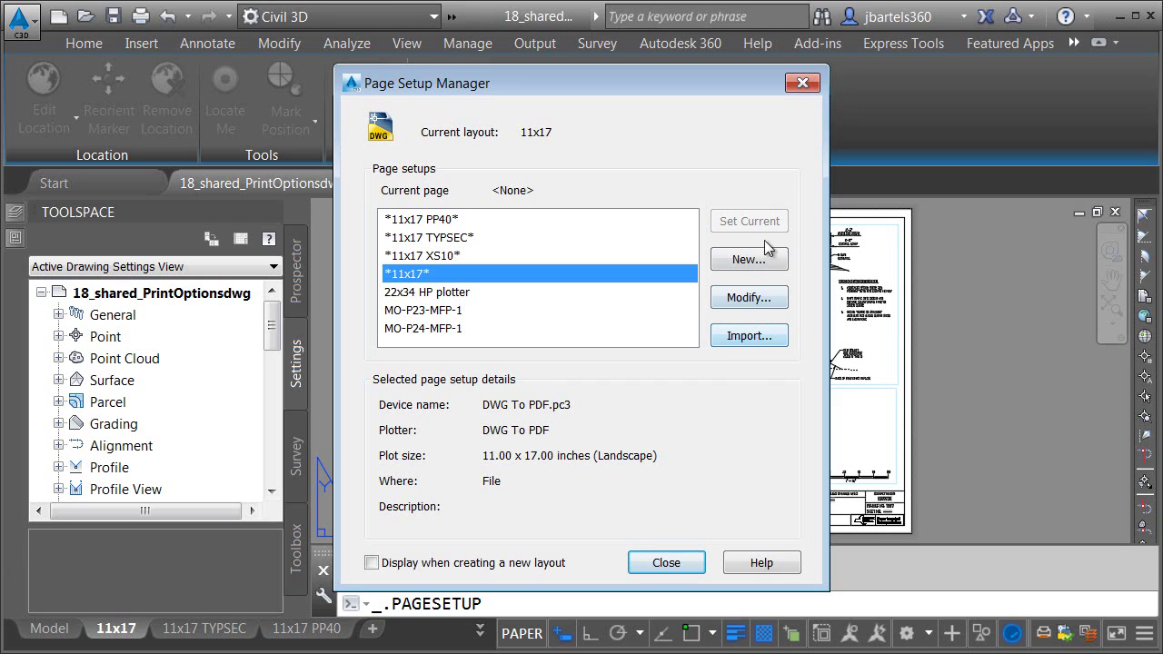
pyautogui.click(803, 84)
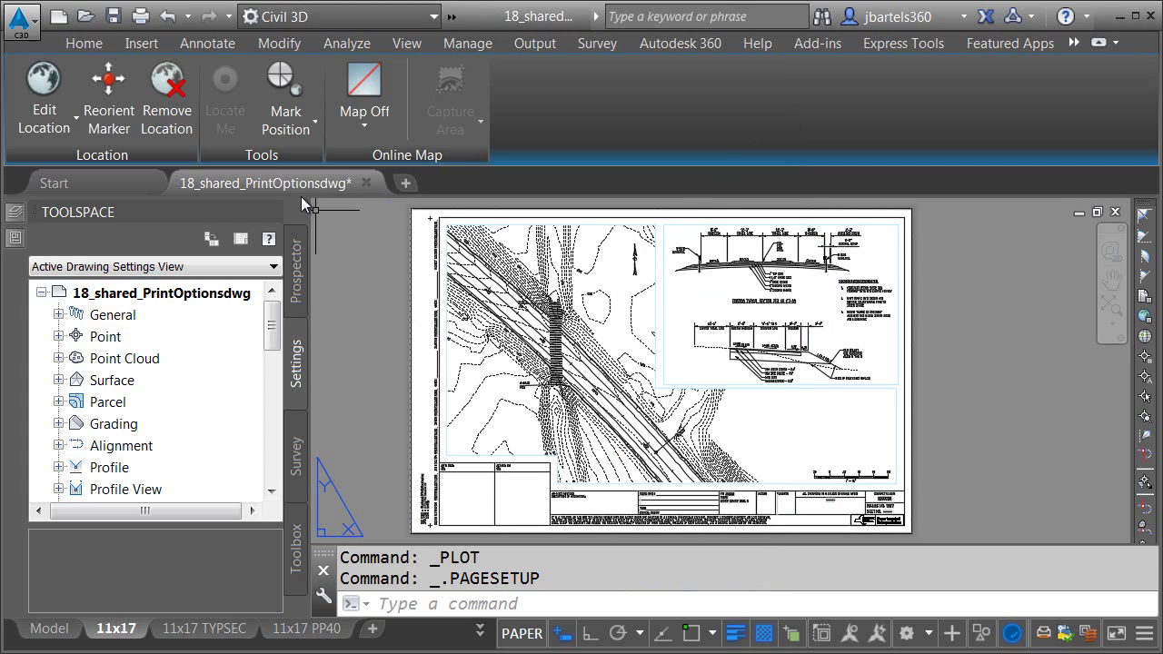
pyautogui.hotkey('ctrl', 'p')
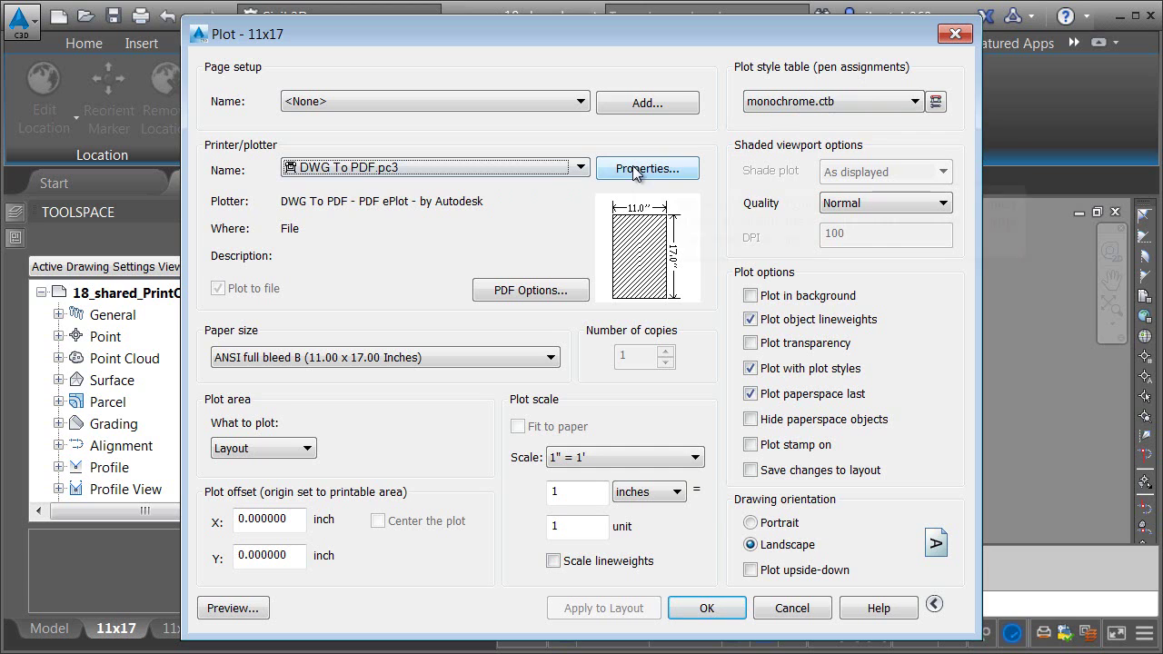
pyautogui.click(530, 173)
pyautogui.click(427, 243)
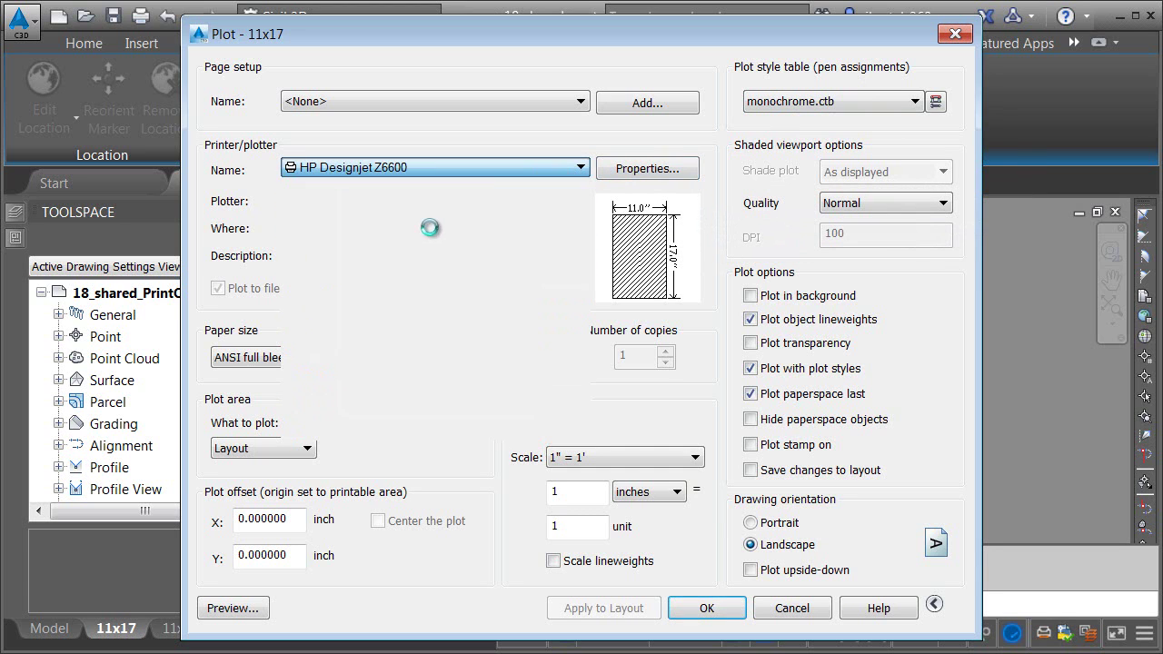
pyautogui.click(639, 169)
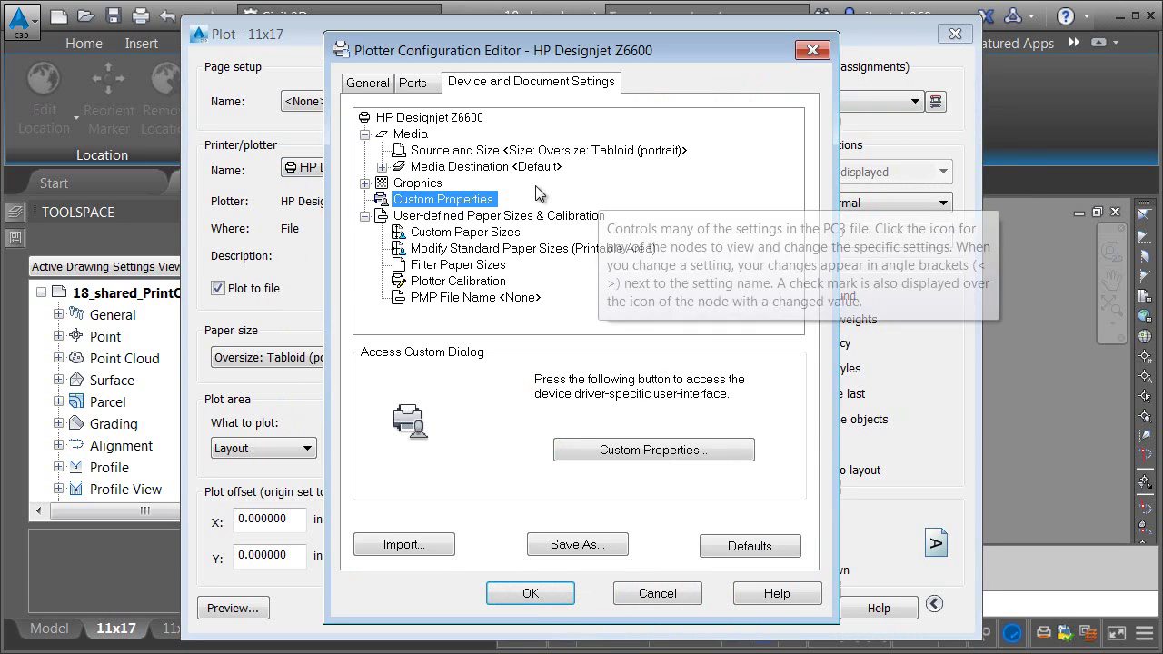
pyautogui.click(654, 449)
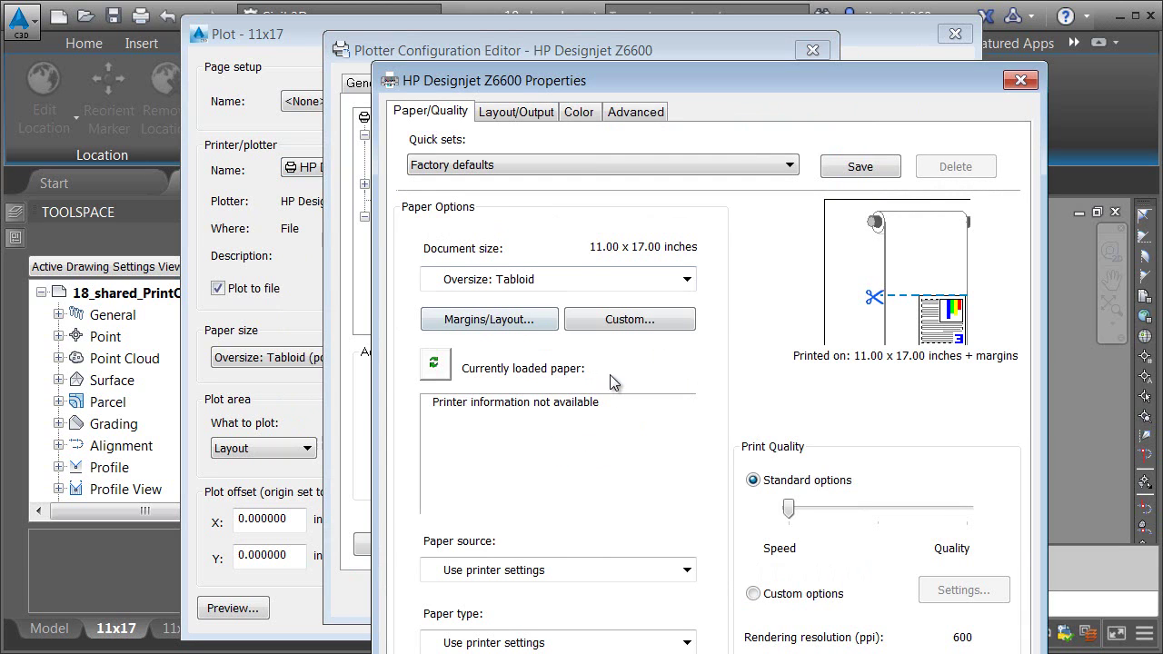
pyautogui.moveTo(755, 86); pyautogui.dragTo(636, 55)
pyautogui.click(899, 49)
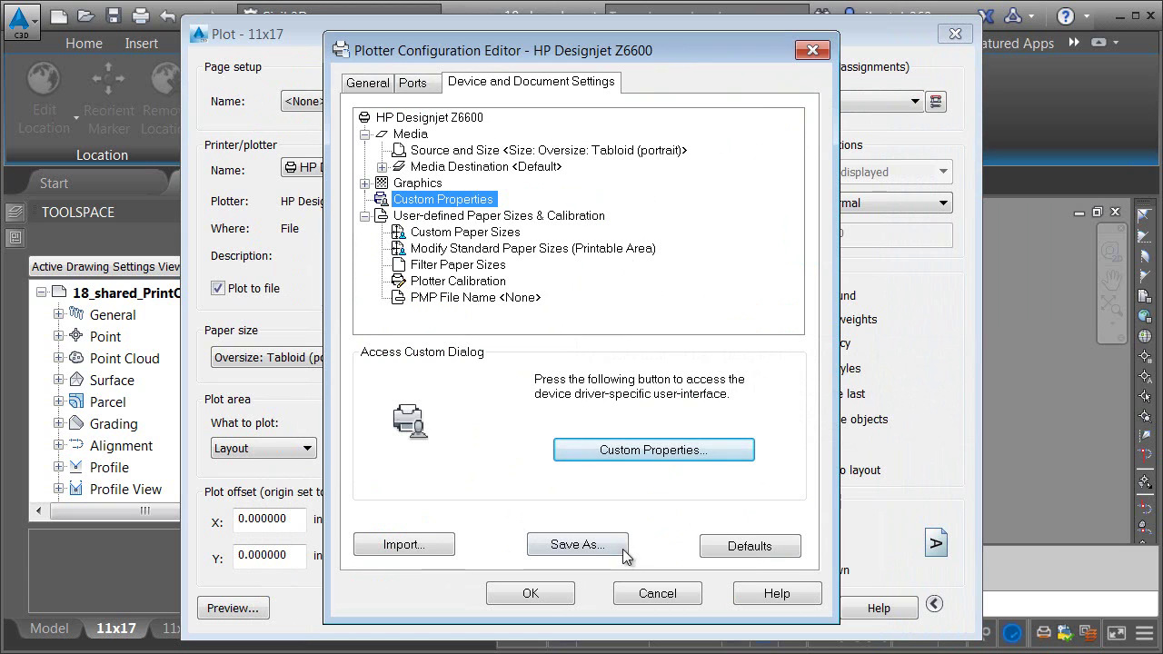
pyautogui.click(647, 596)
pyautogui.click(577, 168)
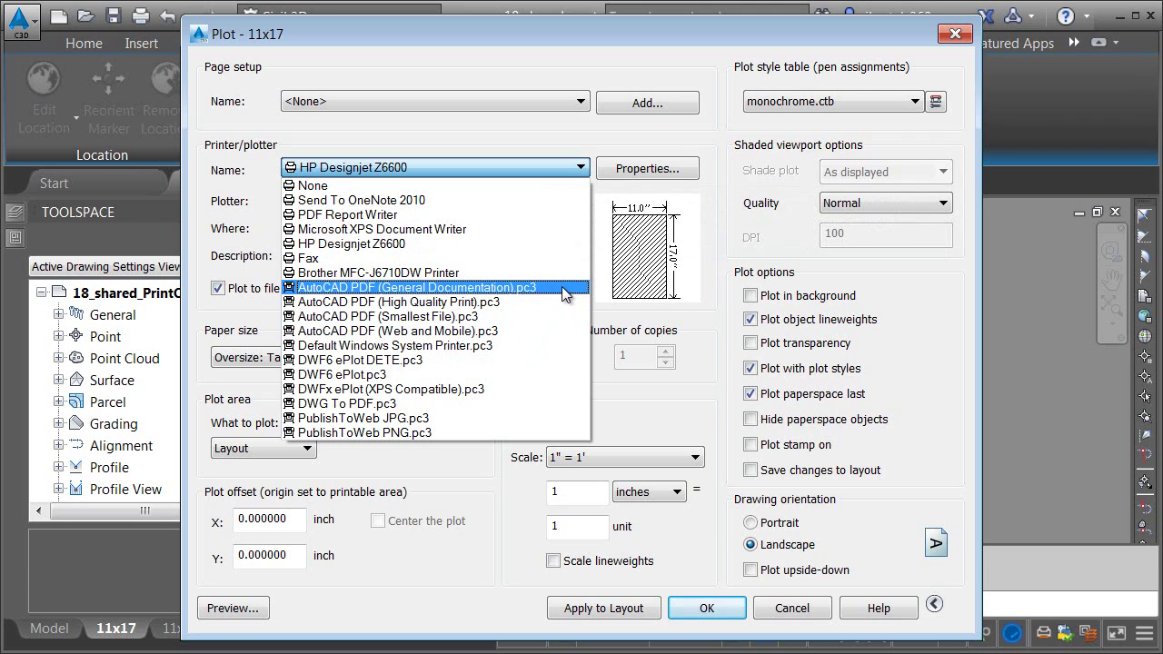
pyautogui.click(574, 145)
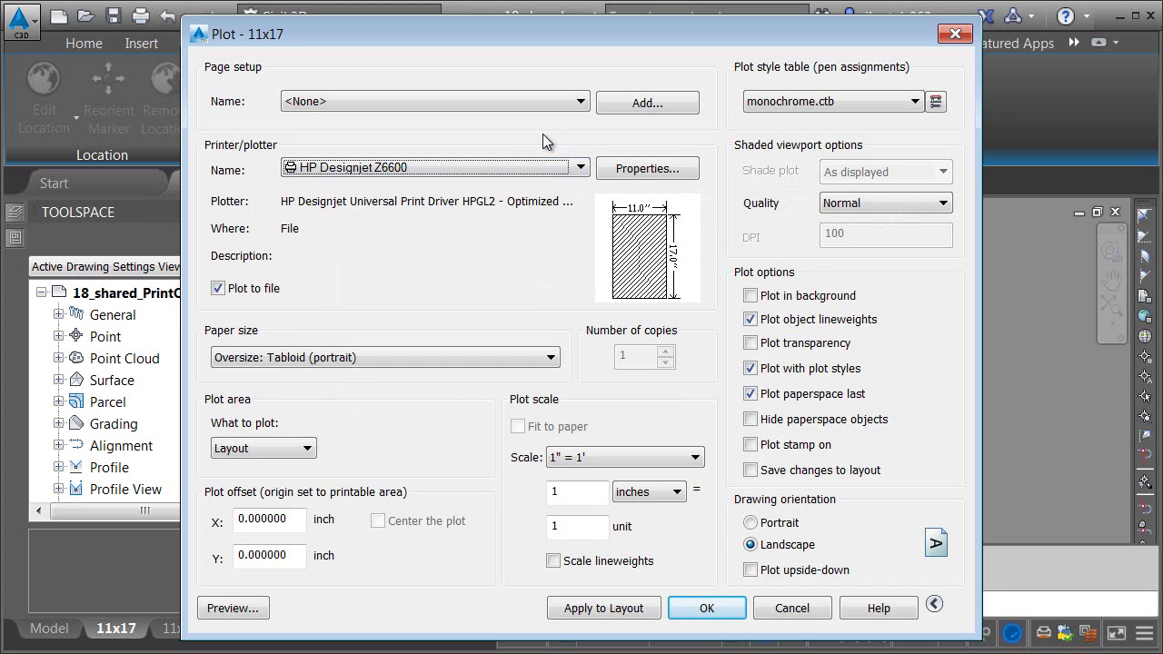
pyautogui.click(792, 608)
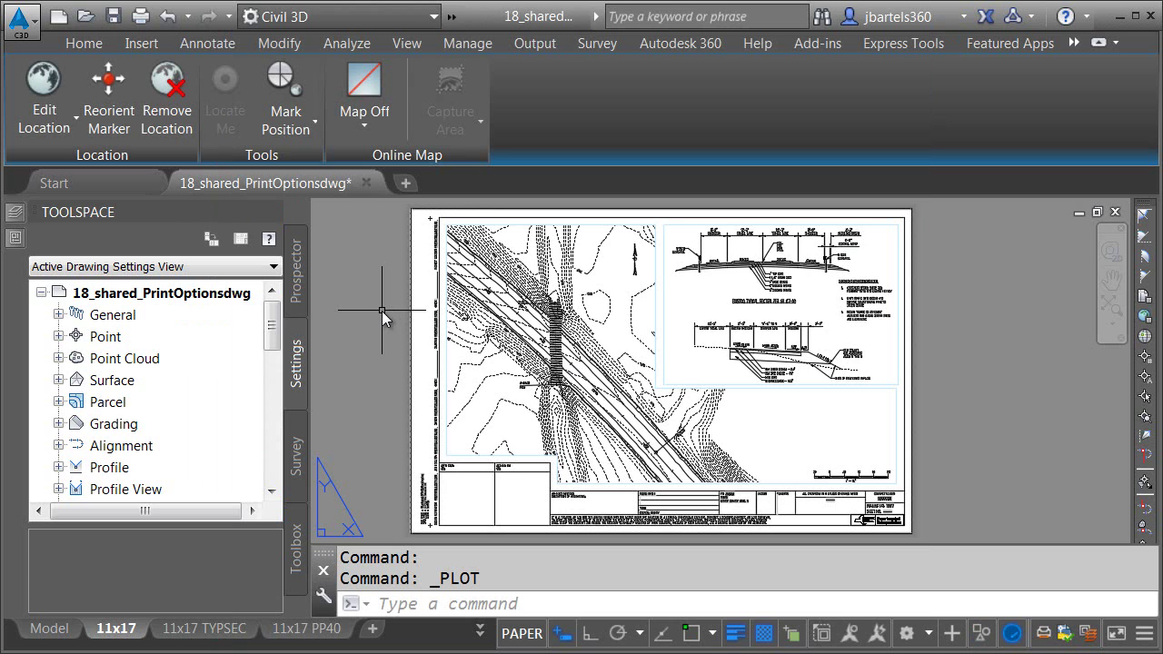
pyautogui.rightClick(382, 310)
pyautogui.click(453, 612)
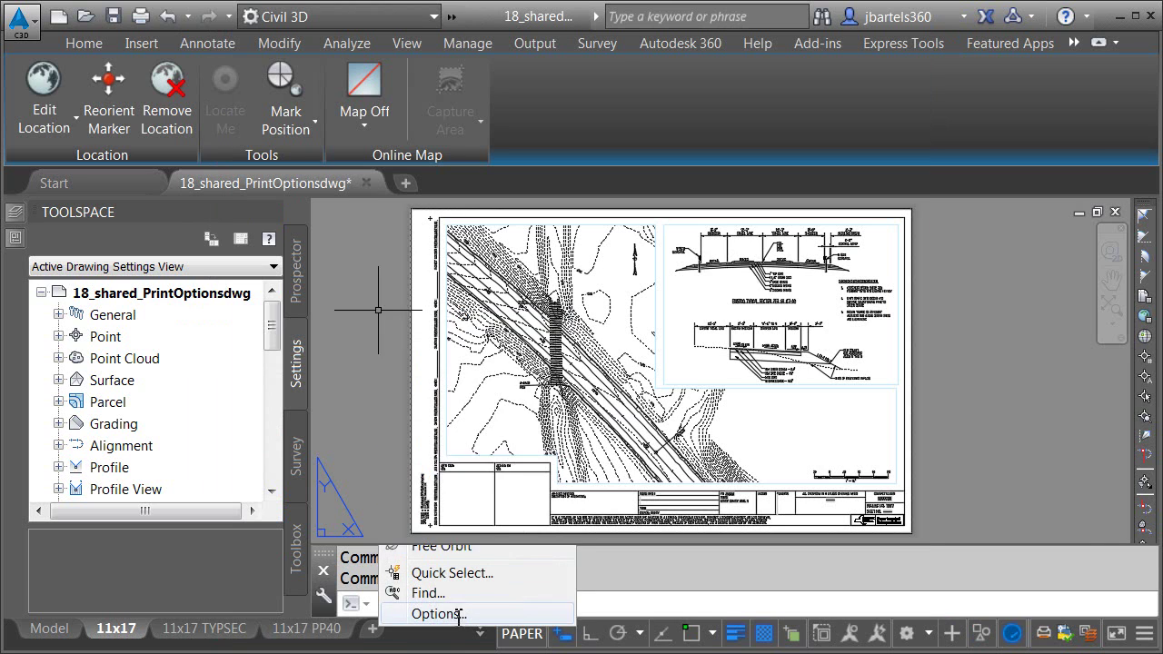
pyautogui.moveTo(514, 51); pyautogui.dragTo(419, 25)
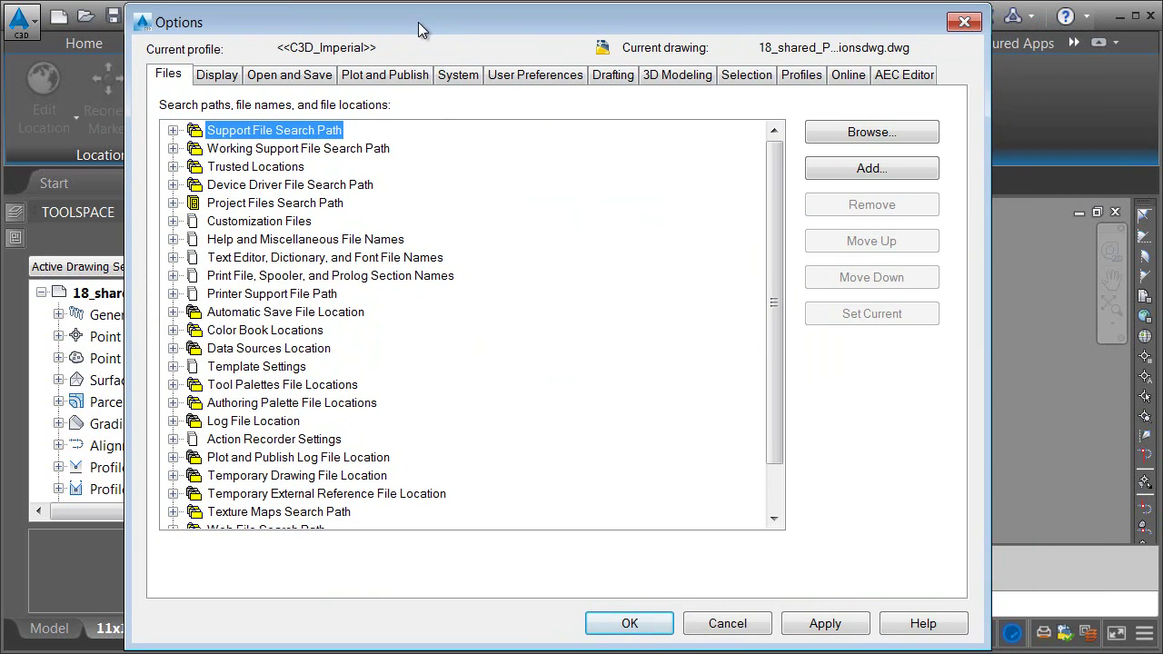
pyautogui.click(172, 293)
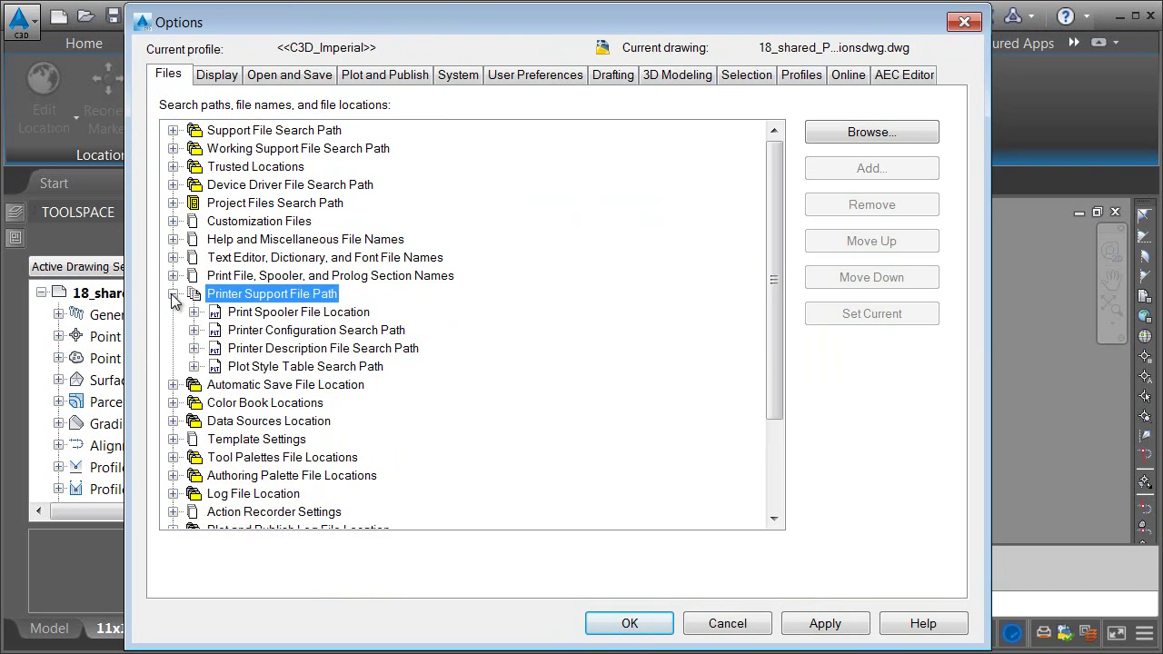
pyautogui.doubleClick(277, 366)
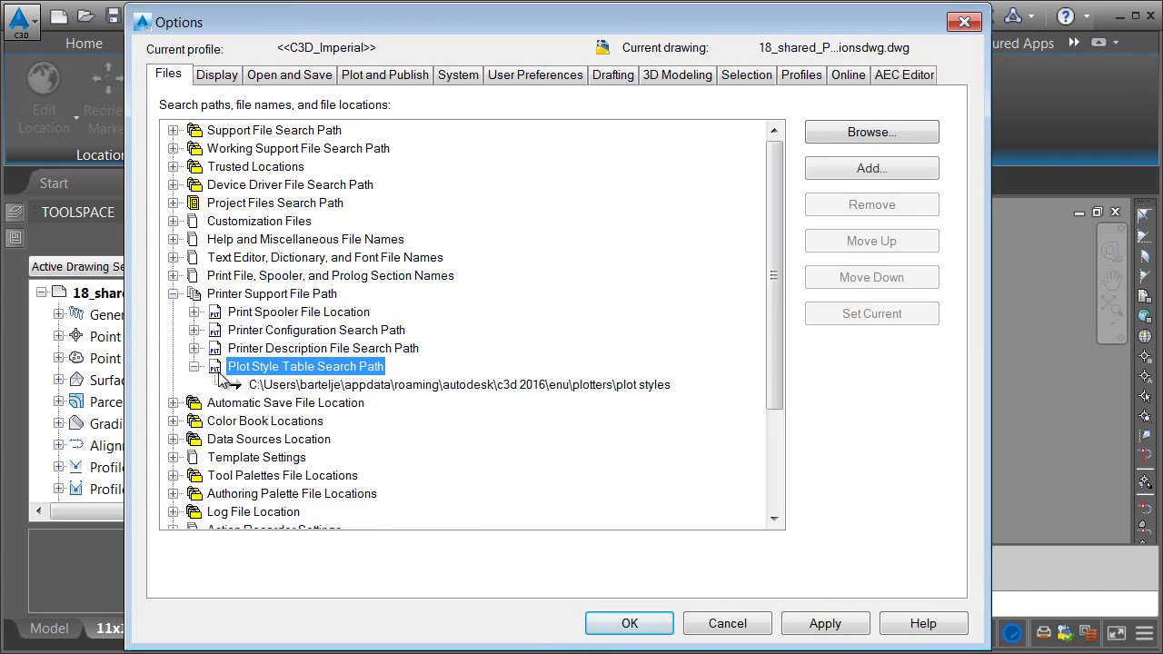
pyautogui.click(277, 386)
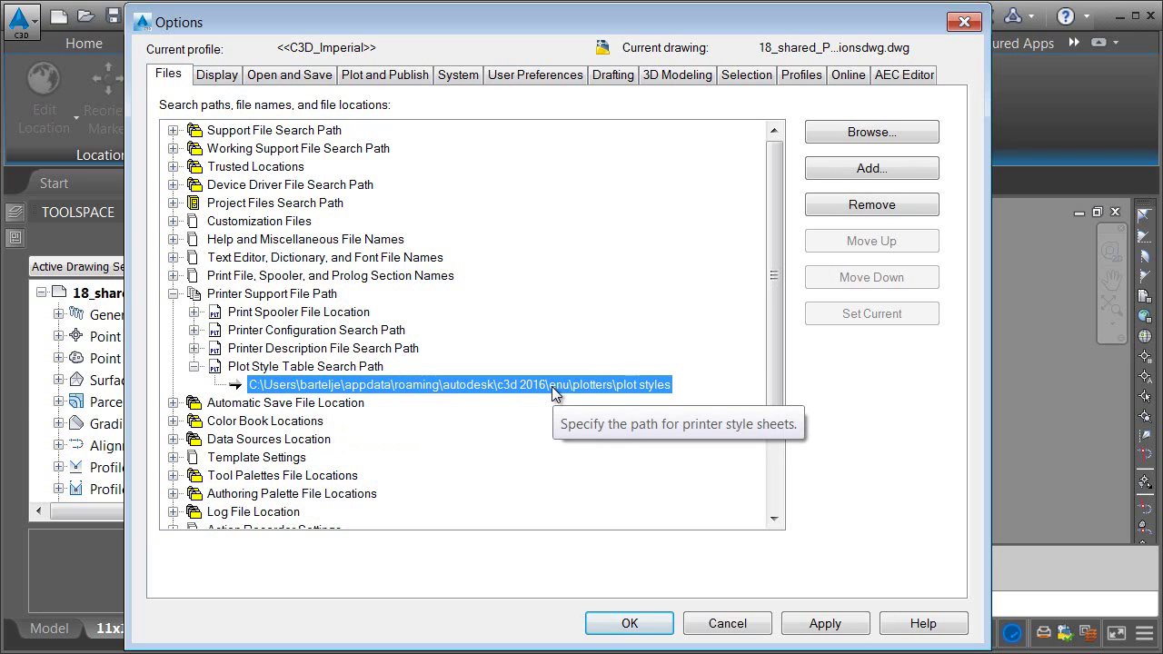
pyautogui.click(194, 331)
pyautogui.click(287, 350)
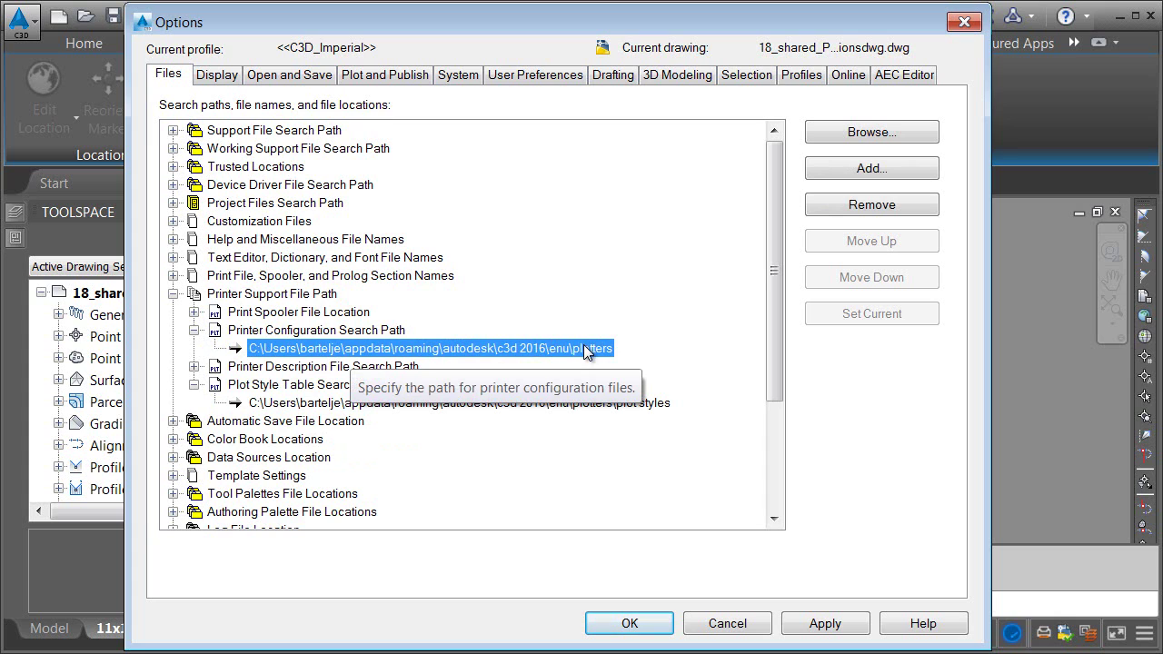
pyautogui.click(964, 22)
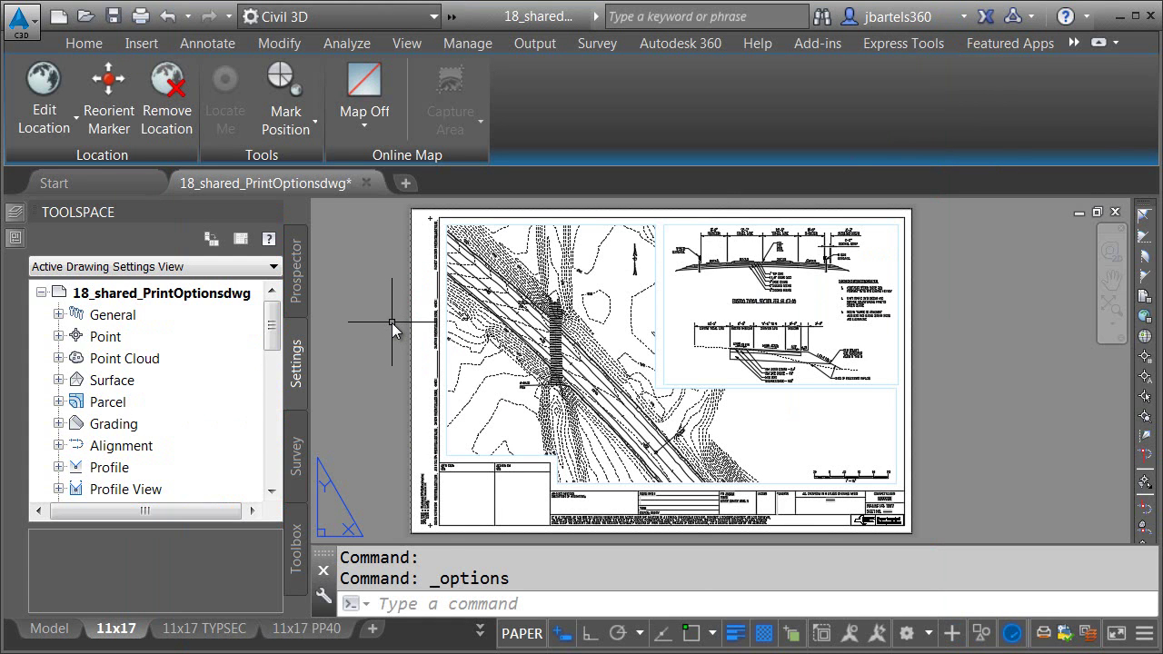